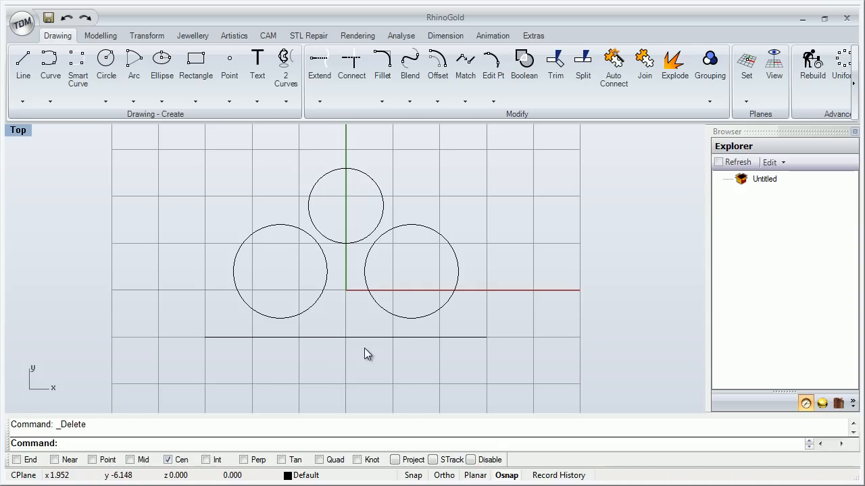
Toggle the object snap options off and back on, and temporarily disable and re-enable all object snaps
left_click(506, 476)
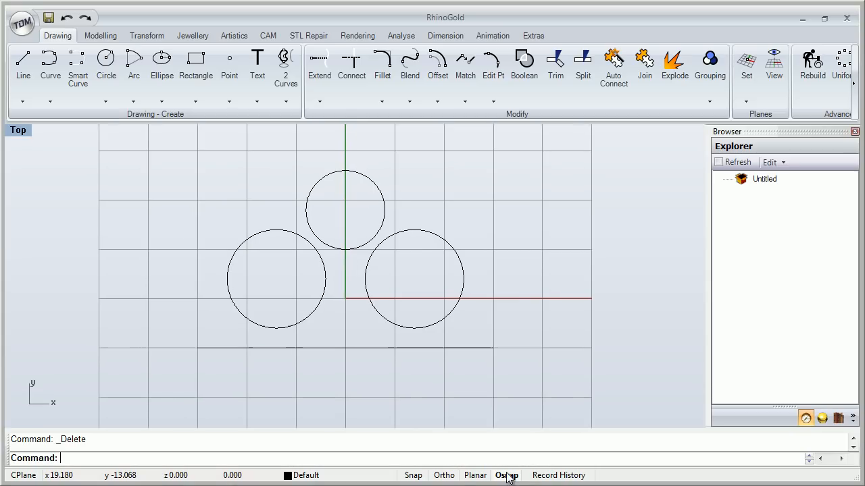
left_click(507, 476)
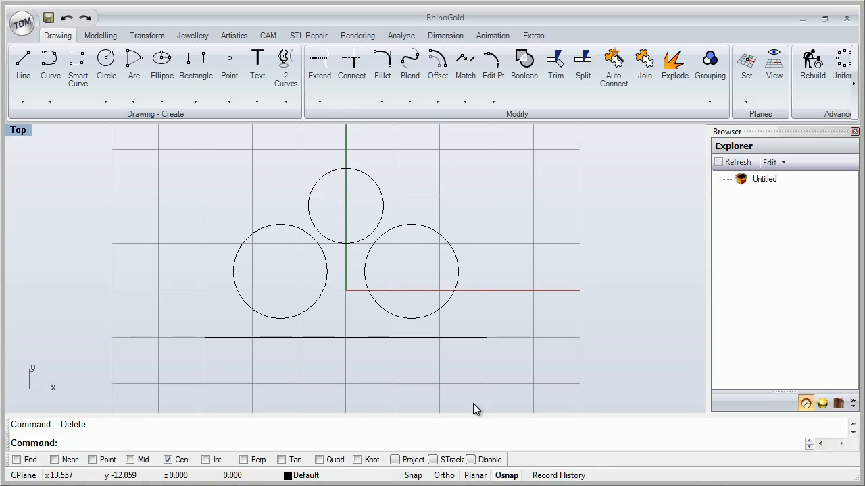
left_click(472, 460)
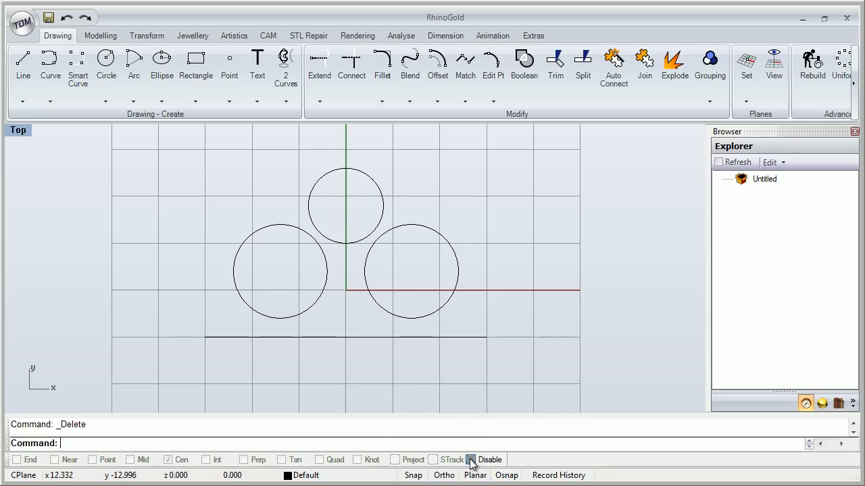
left_click(471, 460)
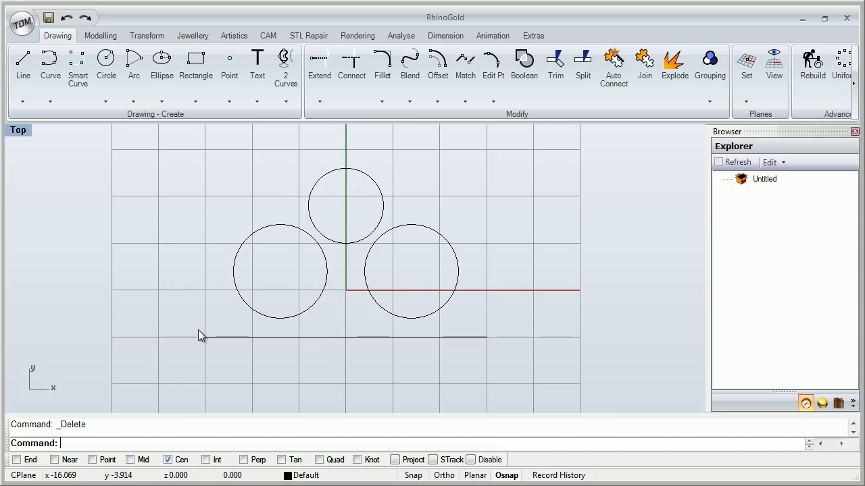
Draw a slanted line up and outward from the horizontal line's left end without the End snap
scroll(200, 341, "up", 5)
scroll(199, 341, "up", 1)
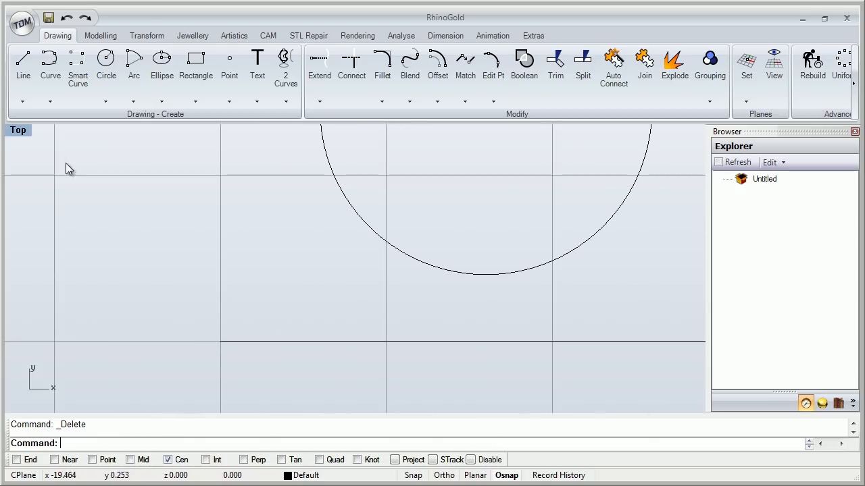
left_click(22, 73)
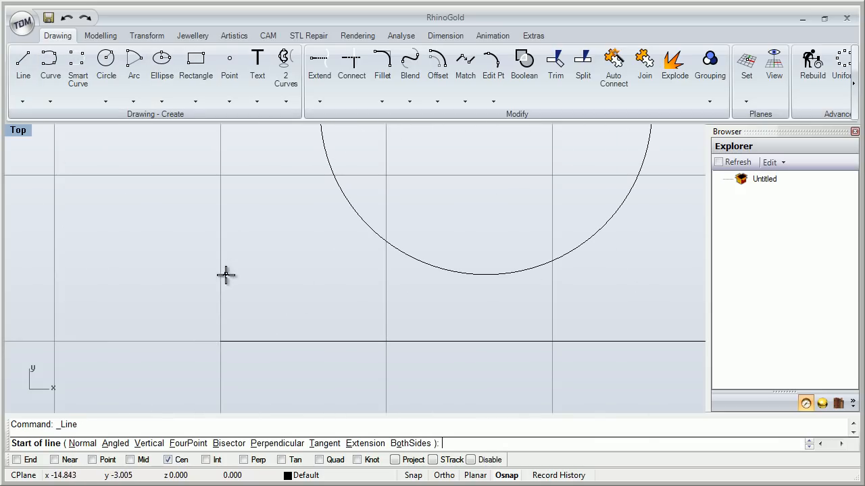
left_click(221, 341)
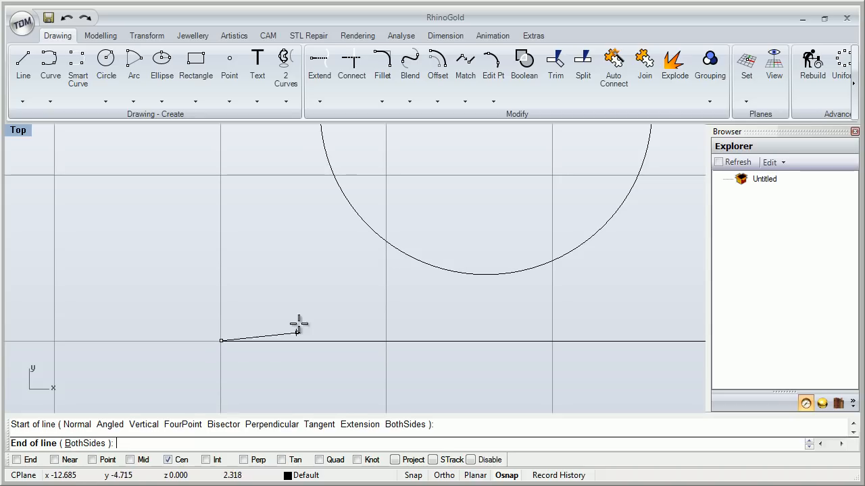
scroll(241, 219, "down", 1)
scroll(241, 220, "down", 2)
right_click_drag(250, 218, 179, 276)
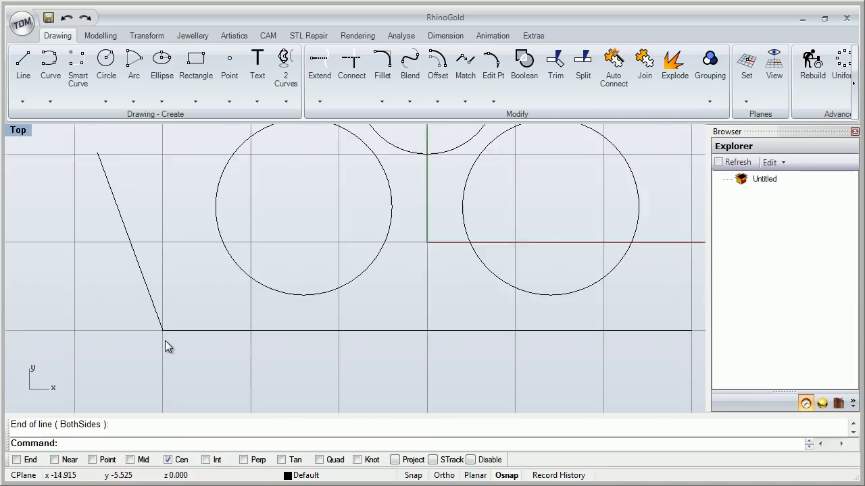
Inspect the junction of the slanted line and the horizontal line closely, and delete the slanted line
scroll(166, 341, "up", 20)
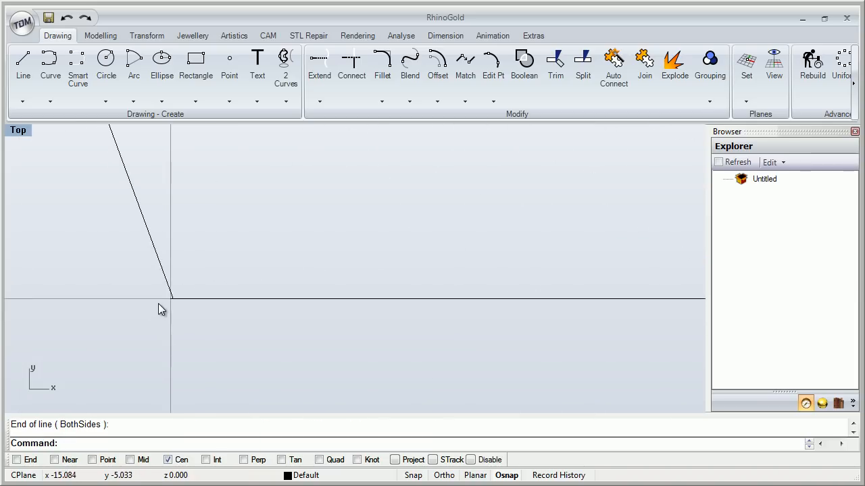
scroll(231, 244, "up", 10)
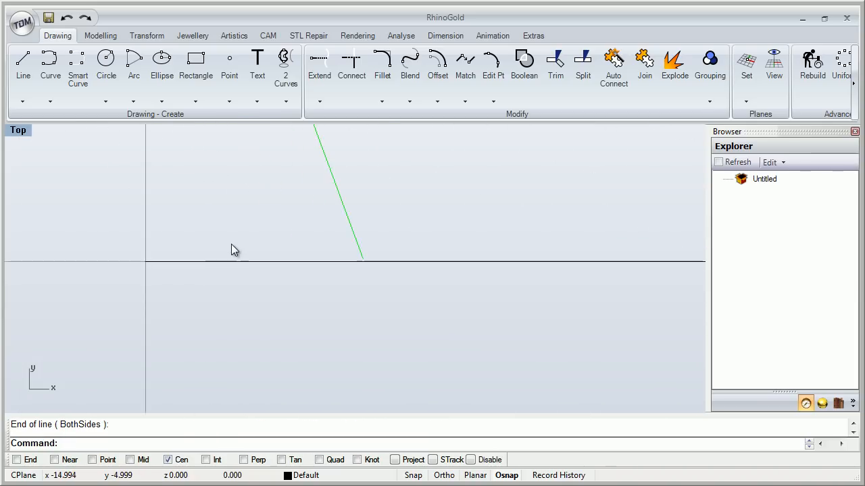
right_click_drag(439, 270, 514, 308)
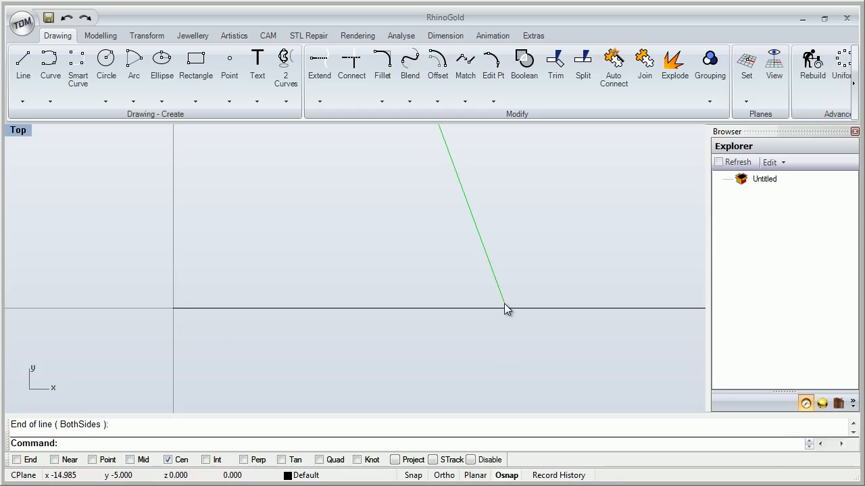
scroll(457, 299, "down", 20)
right_click_drag(527, 283, 323, 282)
key("Delete")
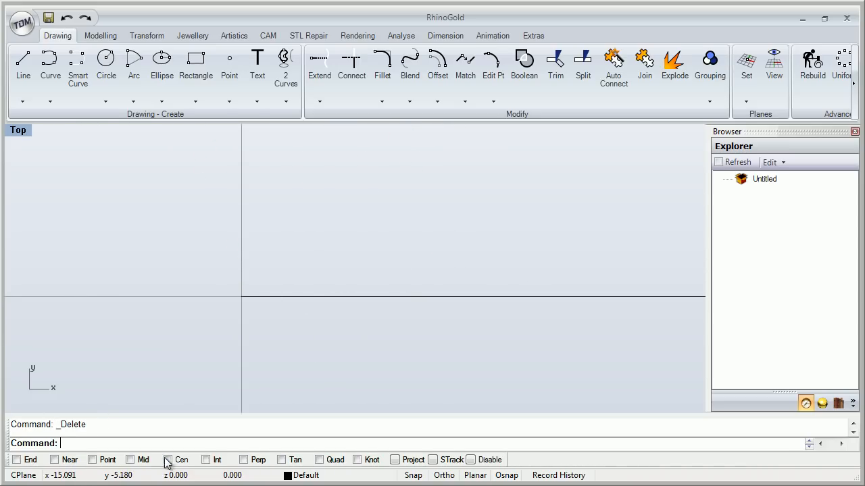
Use only the End snap and draw a slanted line from the horizontal line's left endpoint into the left circle
scroll(108, 363, "down", 4)
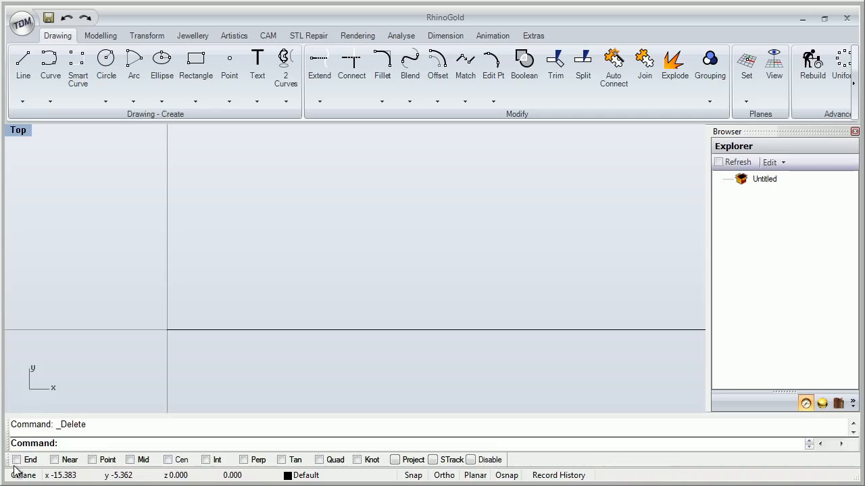
scroll(106, 356, "down", 6)
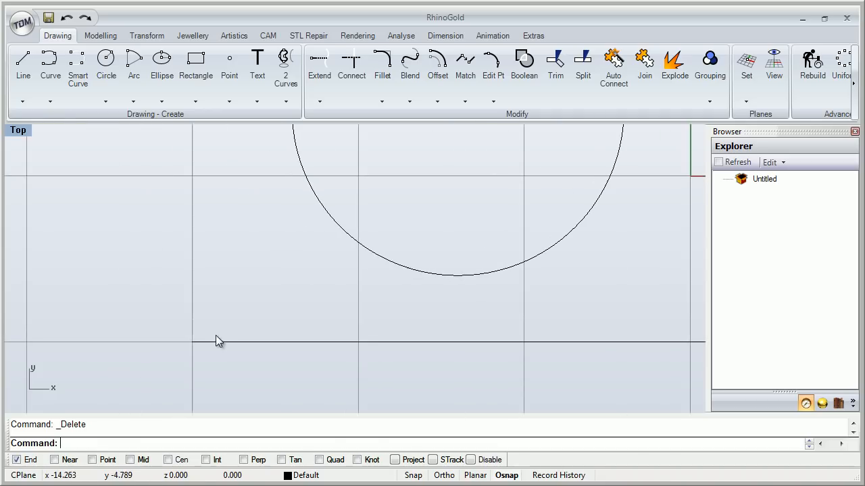
left_click(23, 60)
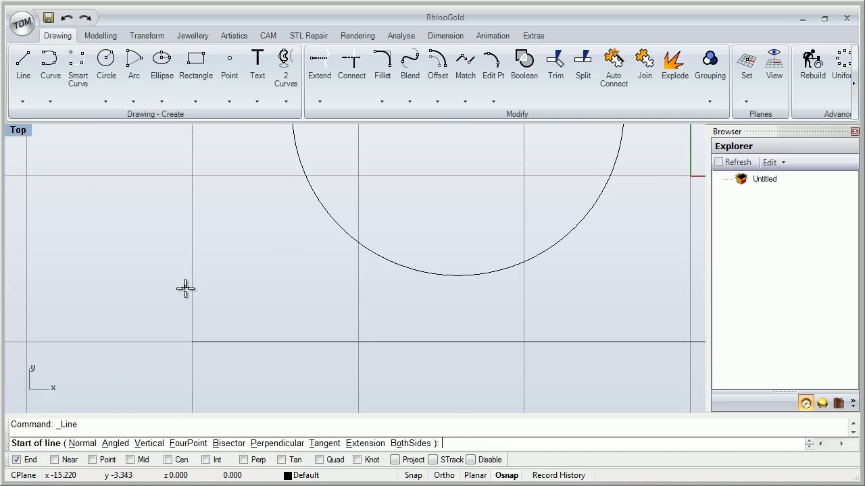
left_click(192, 341)
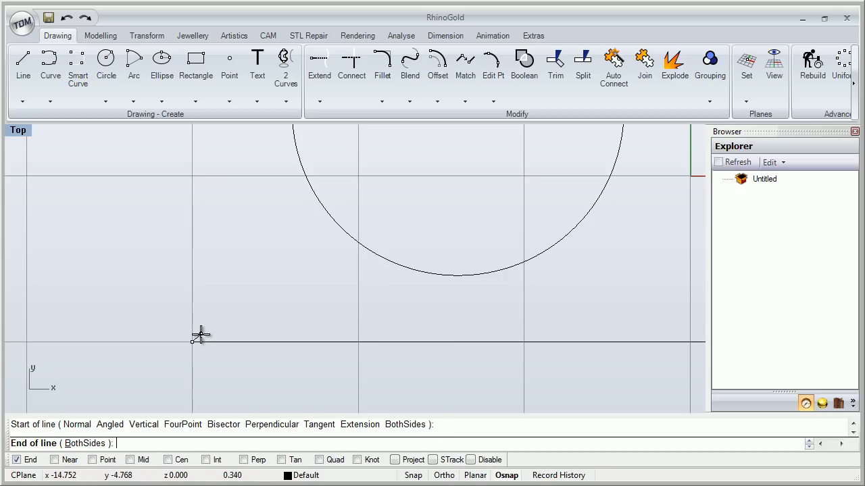
scroll(207, 313, "down", 3)
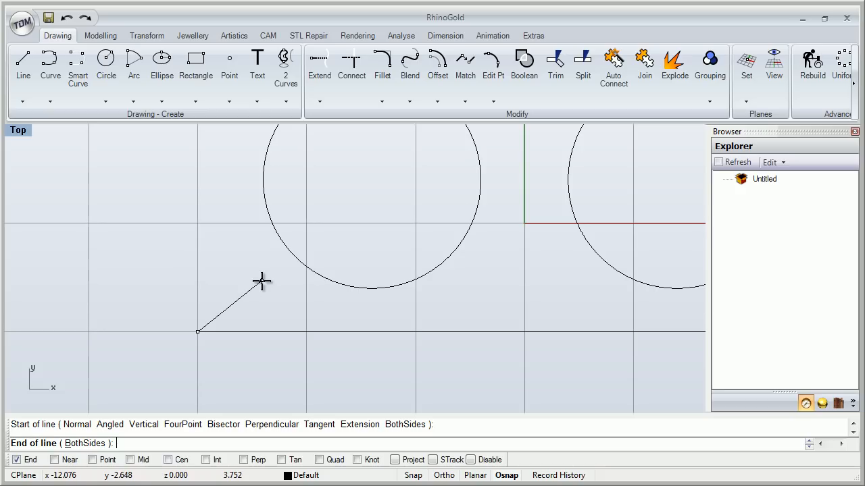
left_click(329, 231)
Examine the corner where the slanted line meets the horizontal line, highlighting each line in turn
scroll(234, 317, "up", 15)
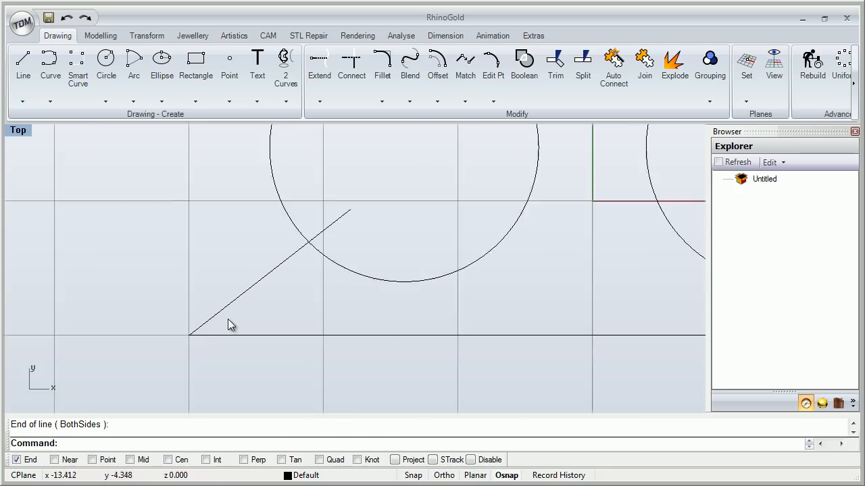
right_click_drag(222, 362, 257, 244)
scroll(255, 274, "up", 8)
left_click(239, 278)
scroll(216, 288, "up", 15)
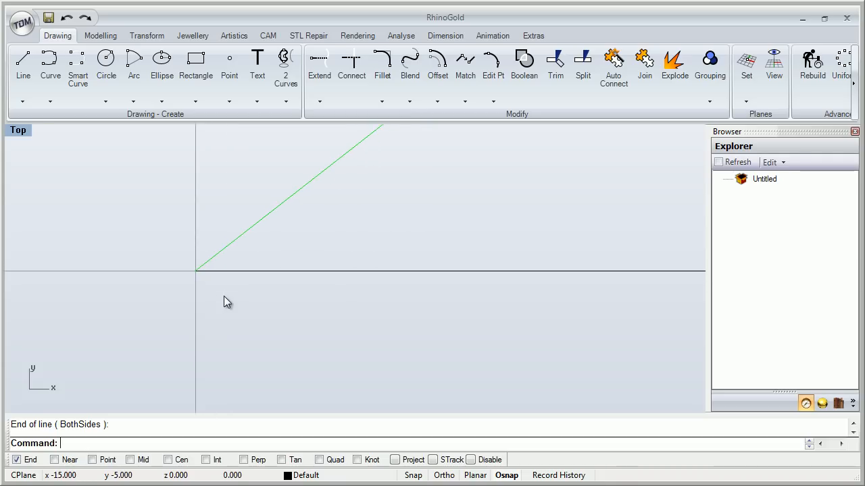
left_click(197, 249)
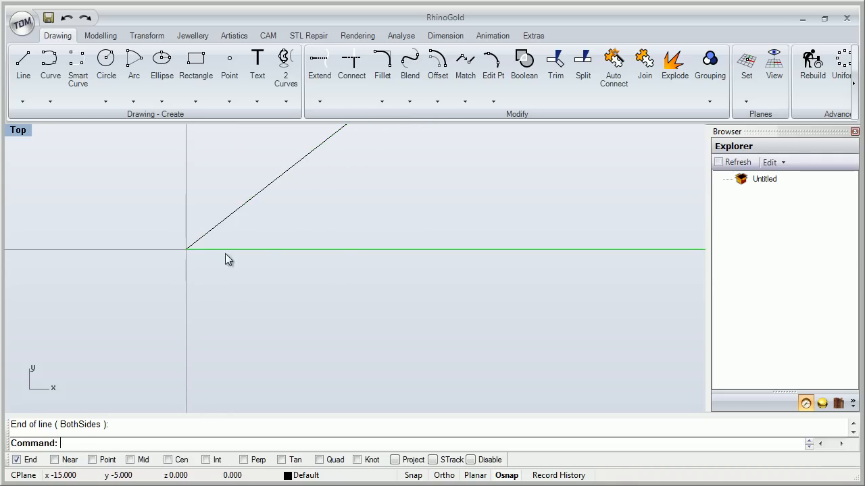
right_click_drag(197, 251, 480, 260)
scroll(533, 236, "down", 18)
right_click_drag(536, 236, 214, 266)
left_click(272, 201)
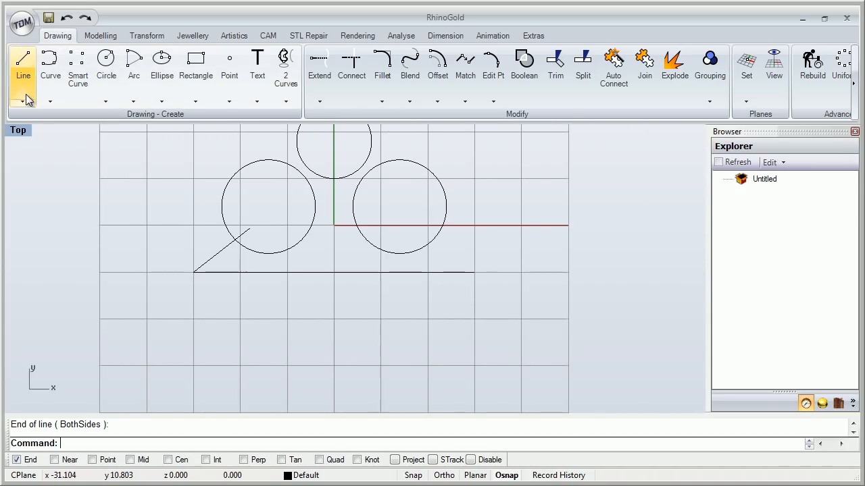
Try an End-snapped line between the tops of the two larger circles, and delete it
left_click(23, 64)
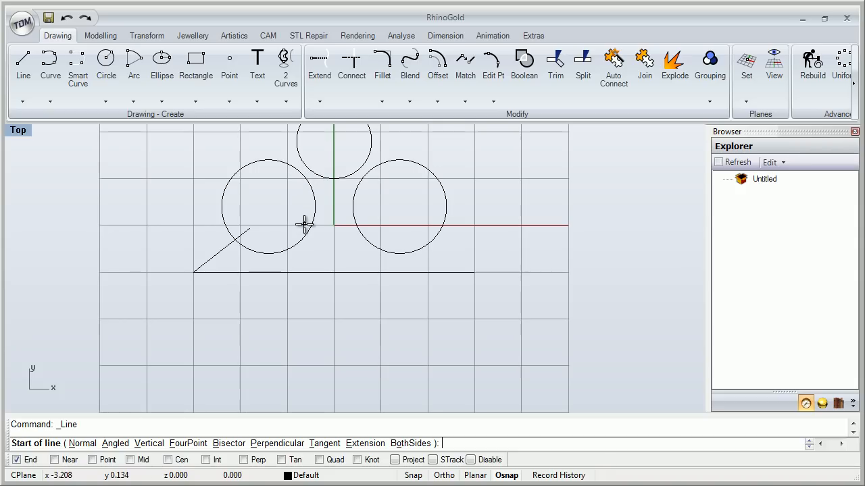
left_click(264, 167)
left_click(397, 163)
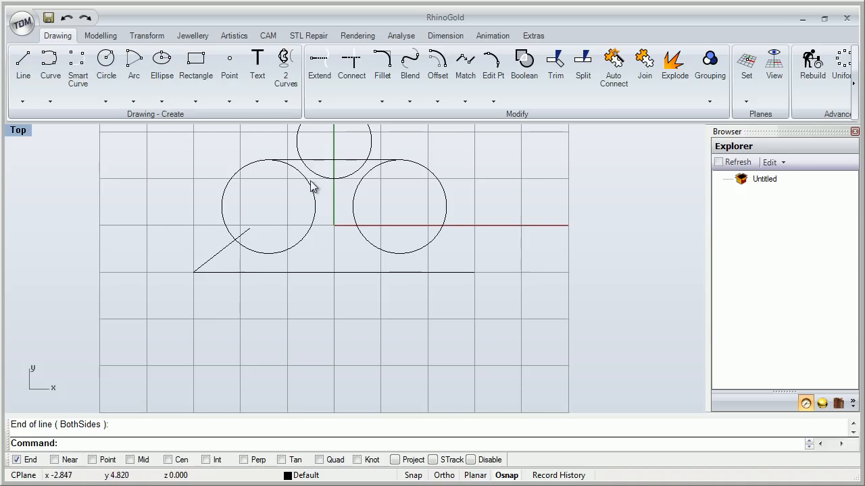
left_click(333, 162)
key("Delete")
Replace the End snap with the Near snap and draw a steep line across the left circle, with both ends on its edge
left_click(16, 459)
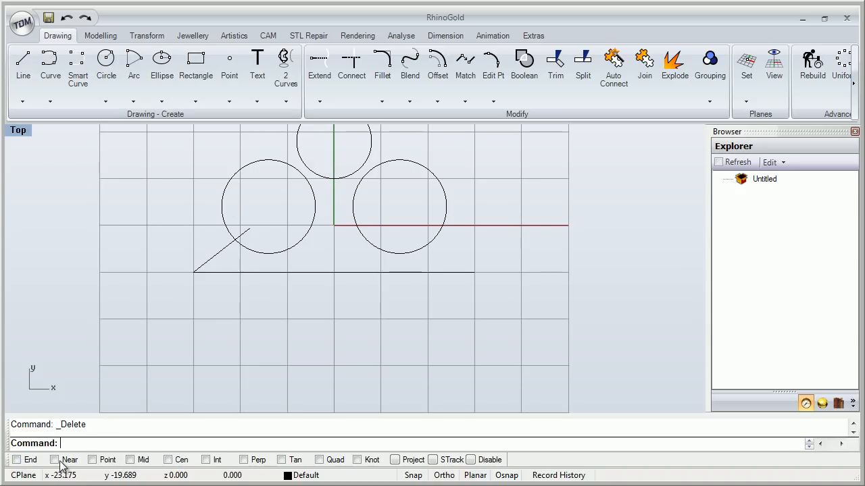
left_click(61, 462)
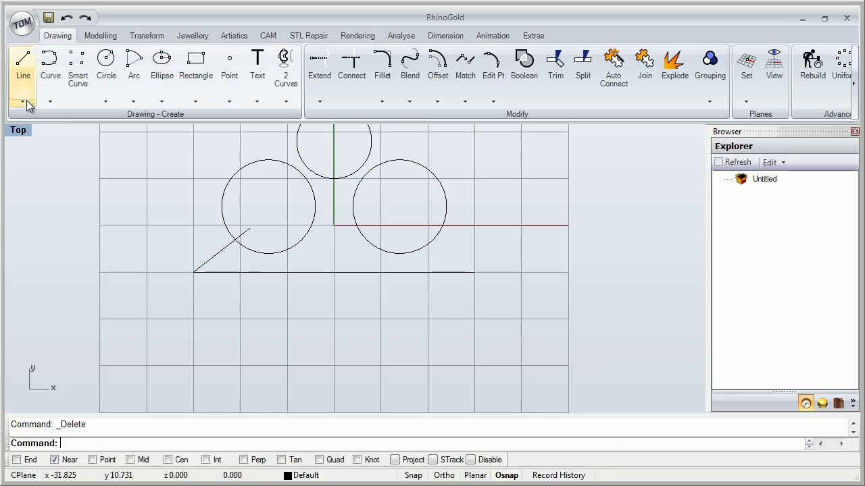
left_click(22, 76)
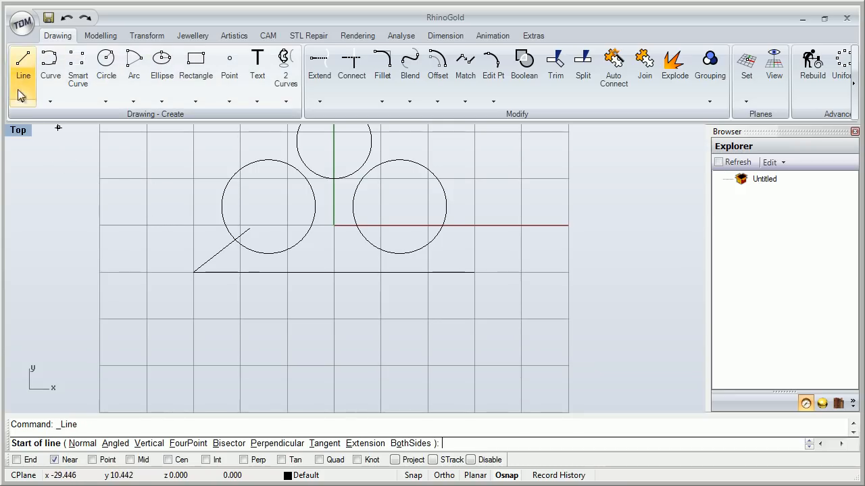
right_click_drag(222, 188, 169, 213)
scroll(169, 213, "up", 6)
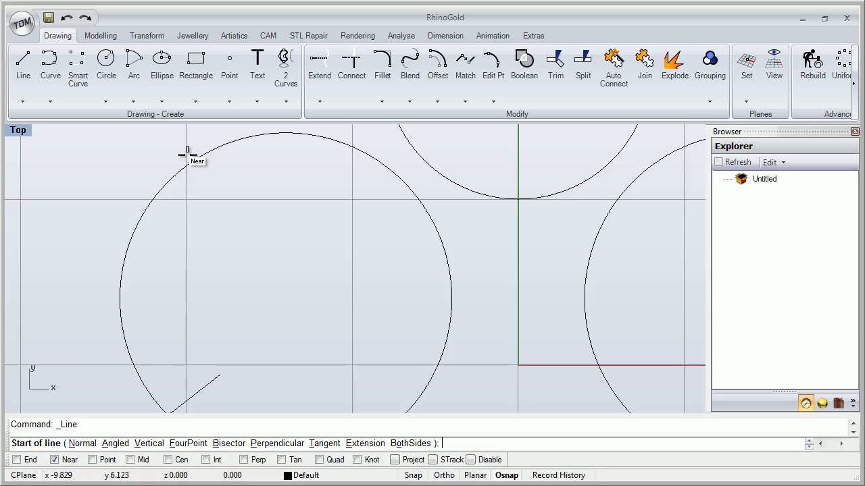
scroll(206, 184, "down", 1)
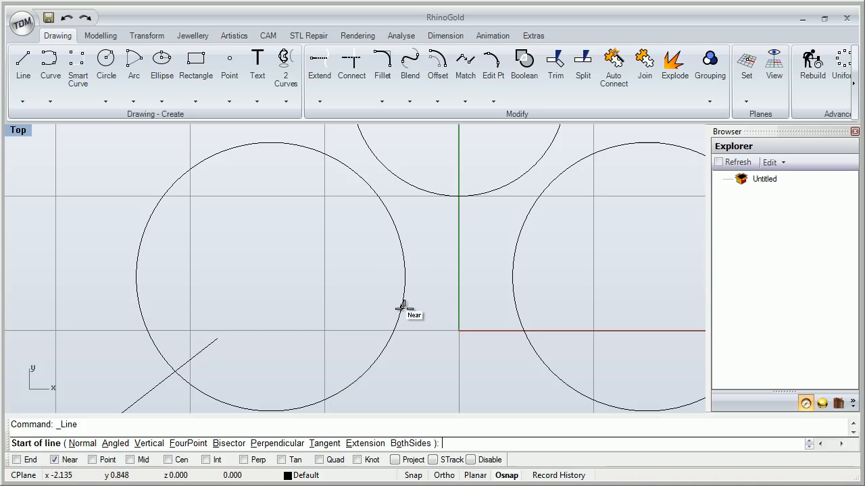
left_click(321, 153)
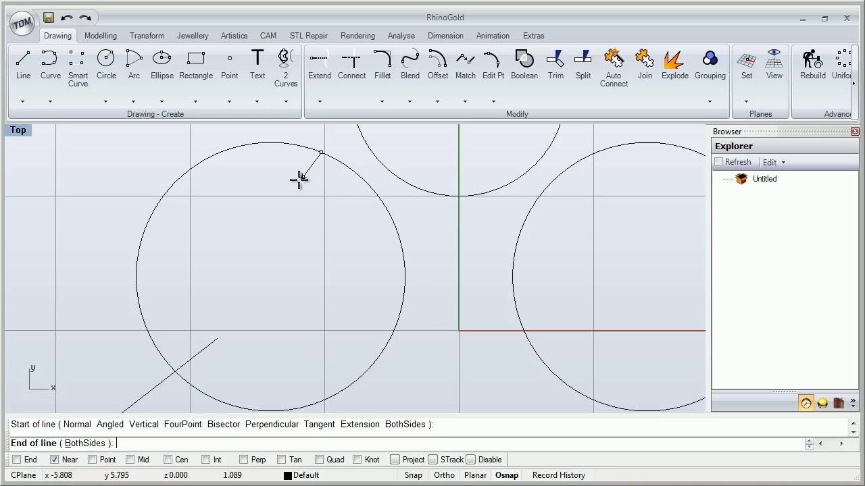
left_click(250, 408)
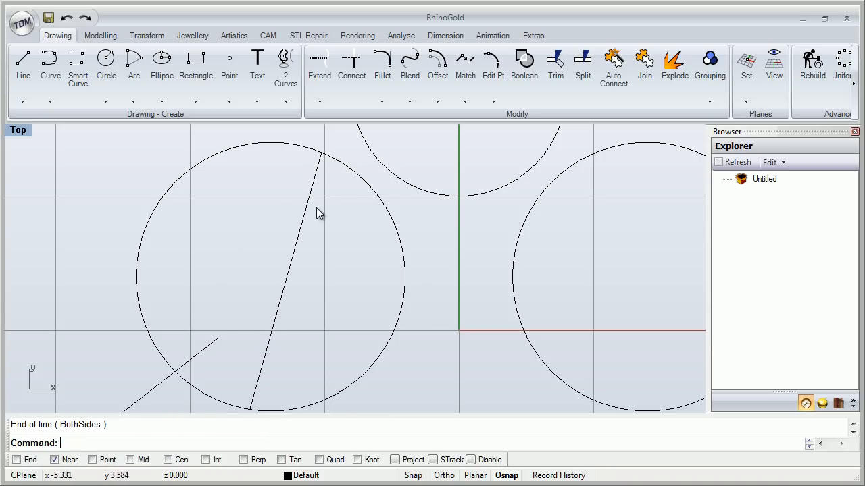
scroll(319, 152, "up", 5)
scroll(338, 167, "down", 5)
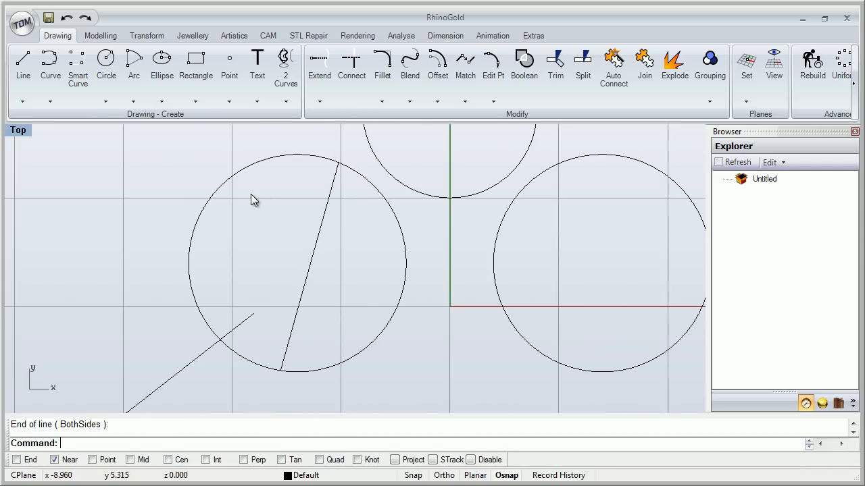
Draw a second line across the left circle, from its left edge to its lower right edge, crossing the first
key("Return")
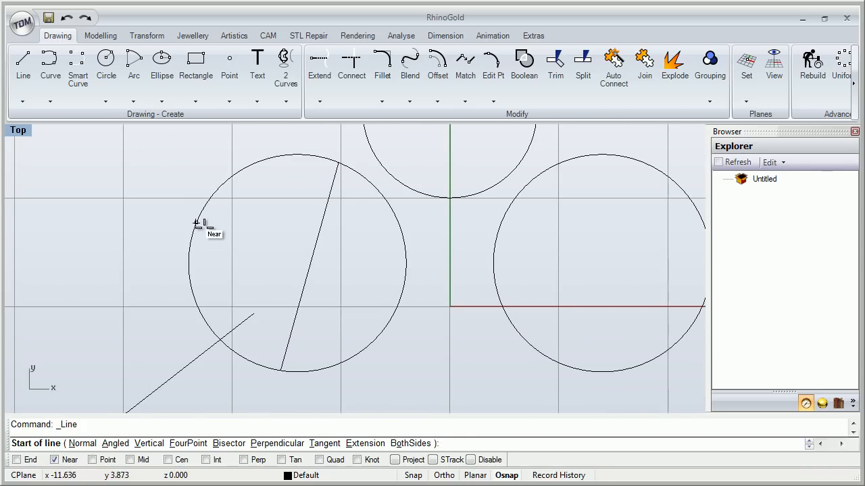
left_click(189, 277)
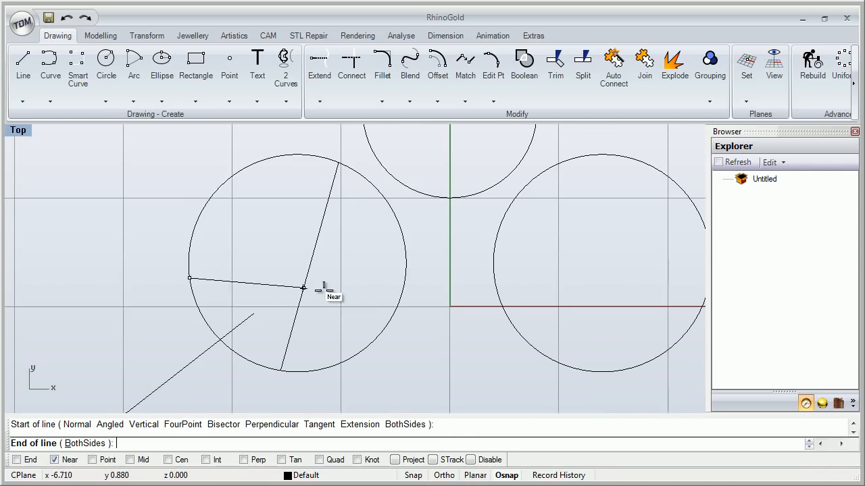
left_click(380, 314)
Replace the Near snap with the Point snap
scroll(358, 270, "down", 2)
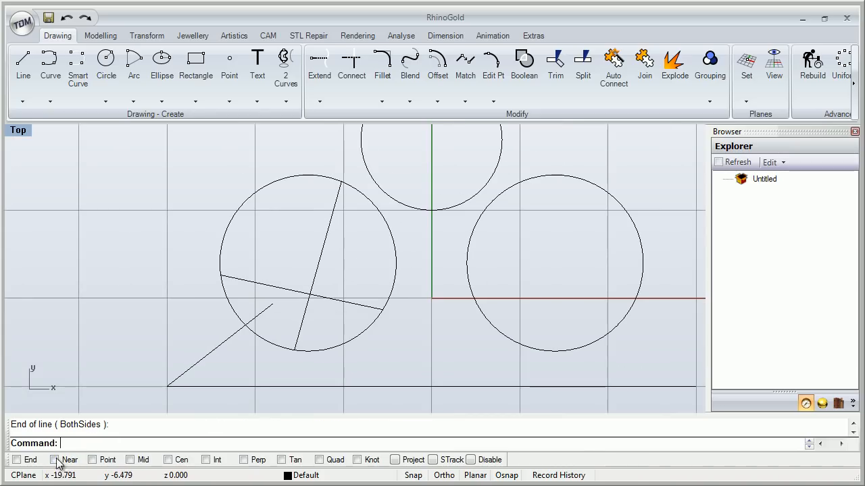
left_click(100, 460)
right_click_drag(268, 303, 213, 245)
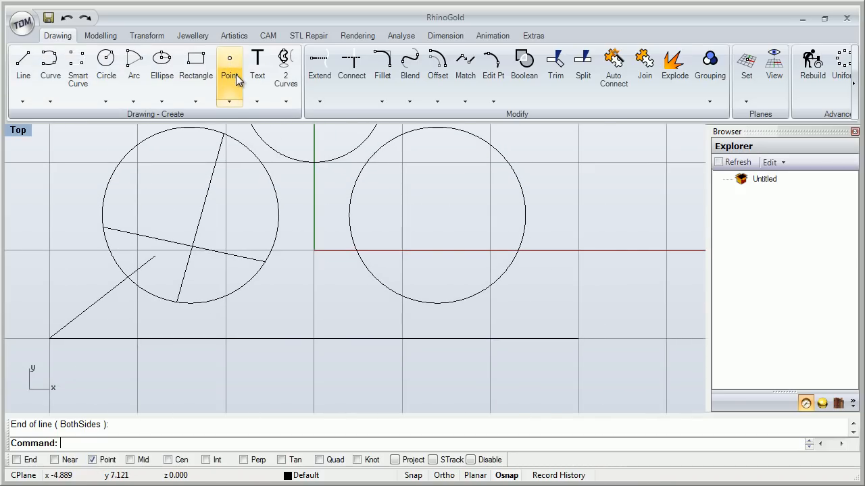
Place seven separate points in a zigzag pattern, three above and four below the base line
left_click(236, 75)
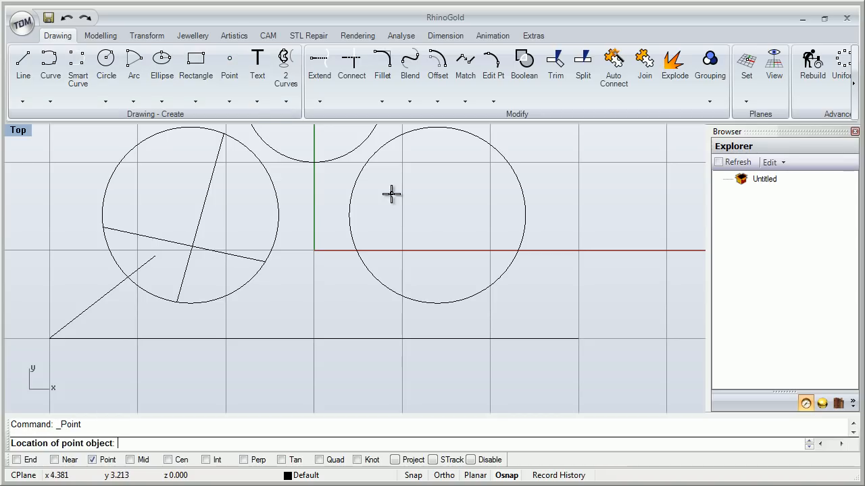
left_click(229, 102)
left_click(220, 127)
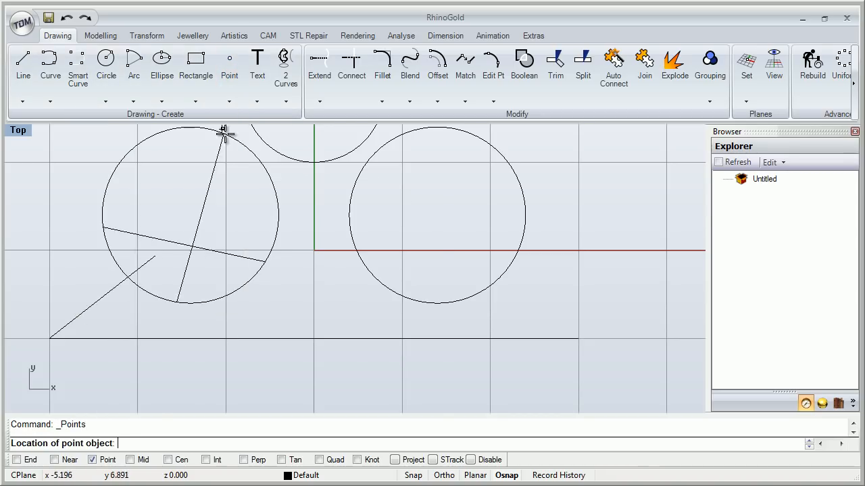
scroll(220, 130, "down", 5)
left_click(328, 277)
left_click(295, 313)
left_click(365, 311)
left_click(384, 275)
left_click(420, 313)
left_click(453, 279)
left_click(480, 315)
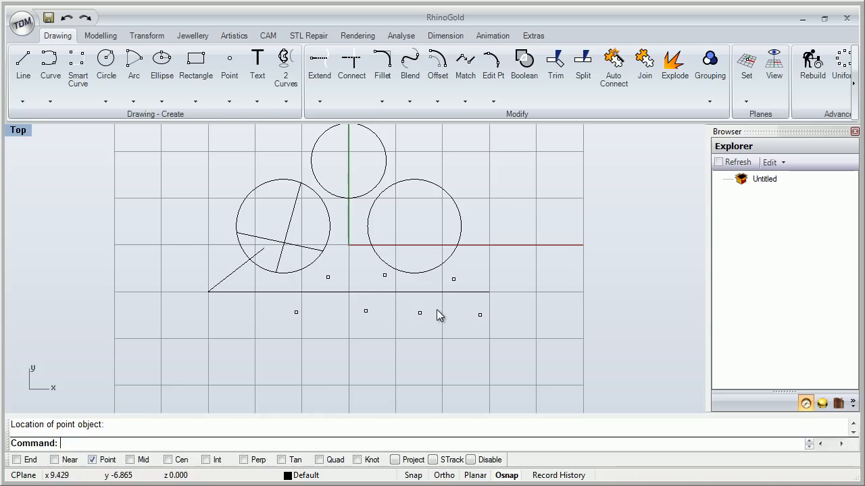
Draw a Point-snapped line from the rightmost point below the base line to the rightmost point above it
scroll(337, 264, "up", 2)
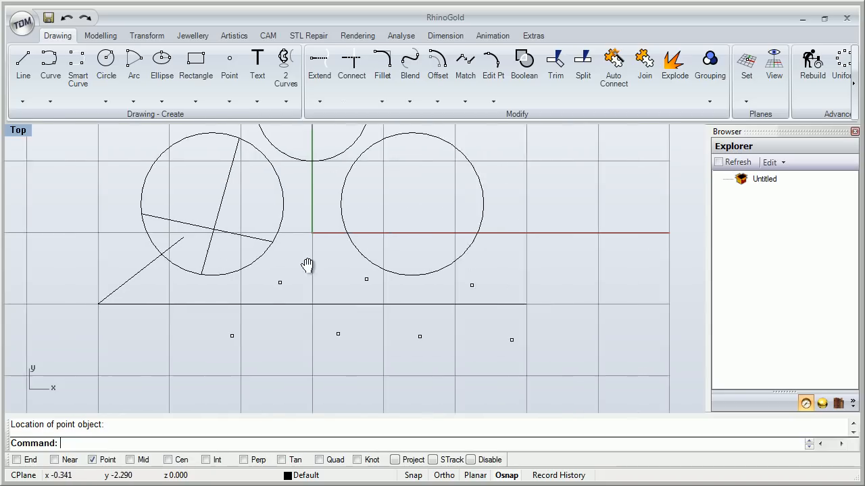
right_click_drag(337, 264, 231, 302)
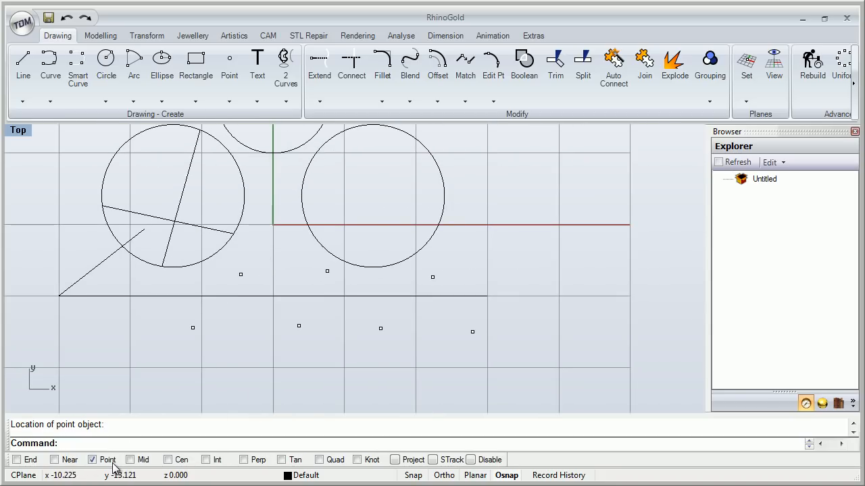
left_click(23, 64)
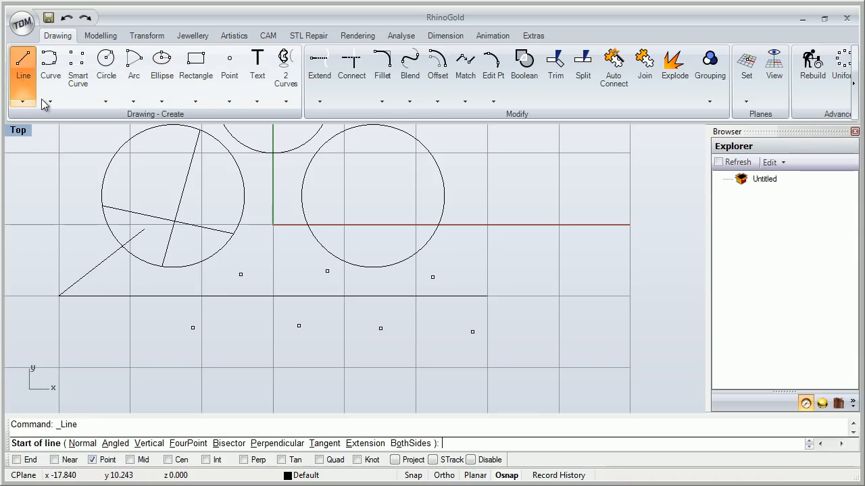
left_click(472, 333)
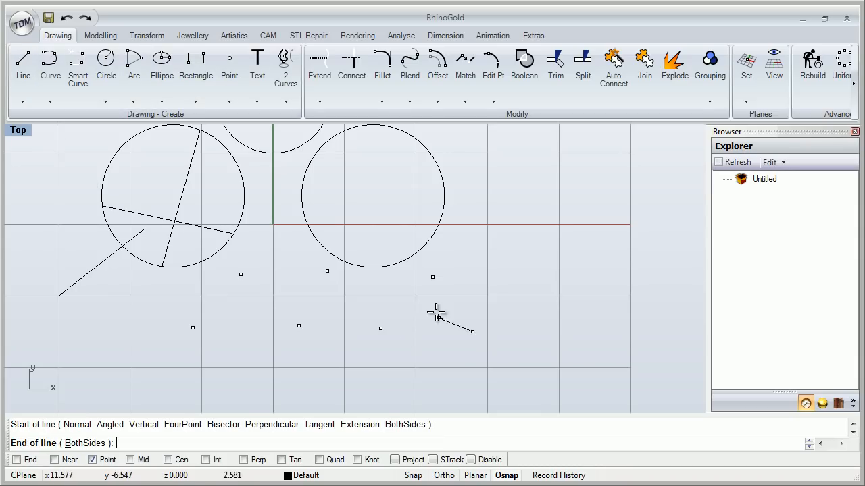
left_click(432, 277)
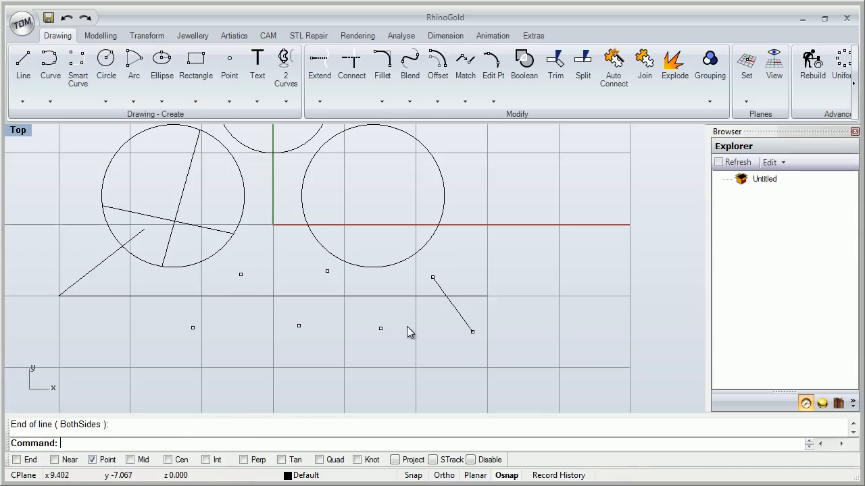
Draw a Point-snapped polyline zigzagging from the line's upper end to the leftmost point, then back through the middle upper point to the rightmost lower one
left_click(27, 101)
left_click(37, 120)
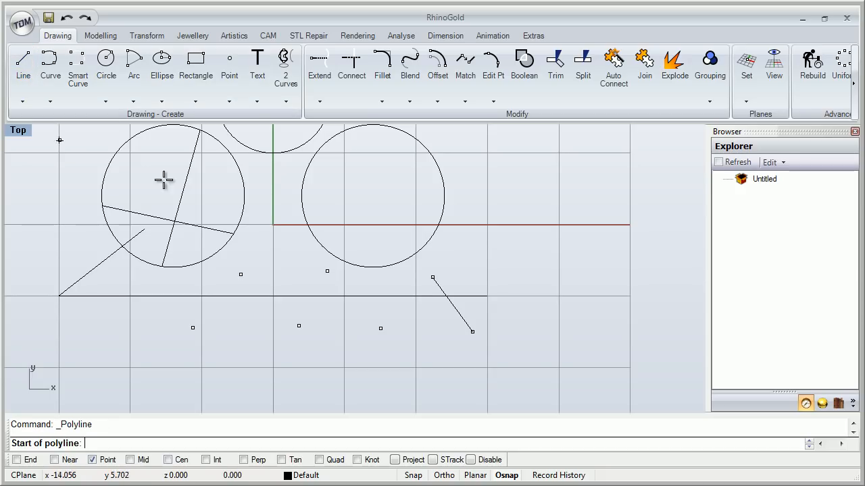
left_click(432, 277)
left_click(380, 328)
left_click(327, 272)
left_click(298, 326)
left_click(240, 274)
left_click(192, 328)
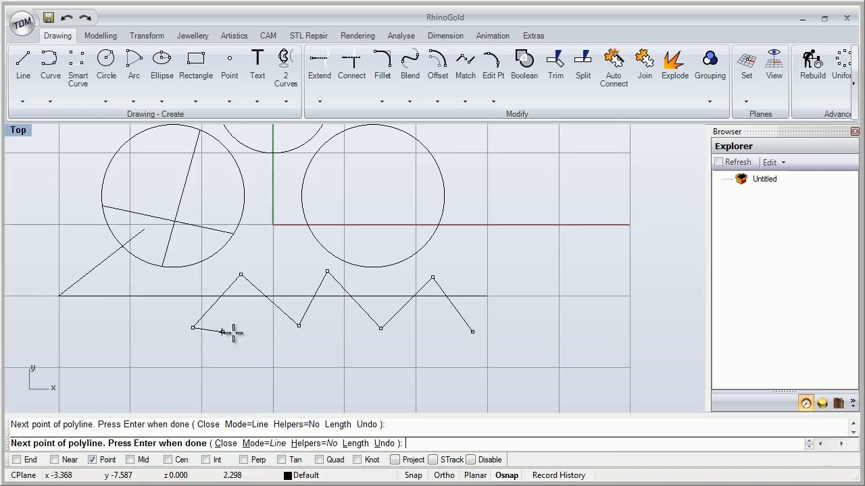
left_click(327, 272)
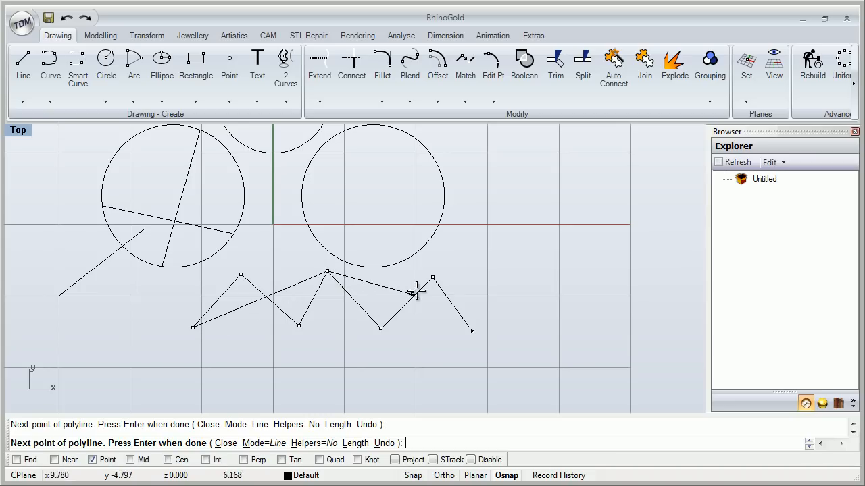
left_click(473, 331)
key("Return")
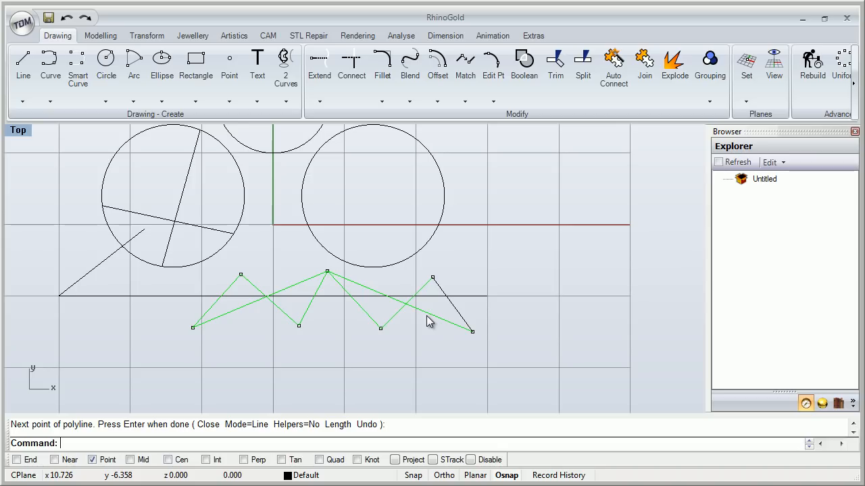
Delete the zigzag points with their line and polyline, and replace the Point snap with the Mid snap
left_click_drag(238, 332, 484, 264)
key("Delete")
left_click(130, 460)
Draw a winding, open interpolated curve in the empty area to the right of the circles
right_click_drag(250, 192, 287, 240)
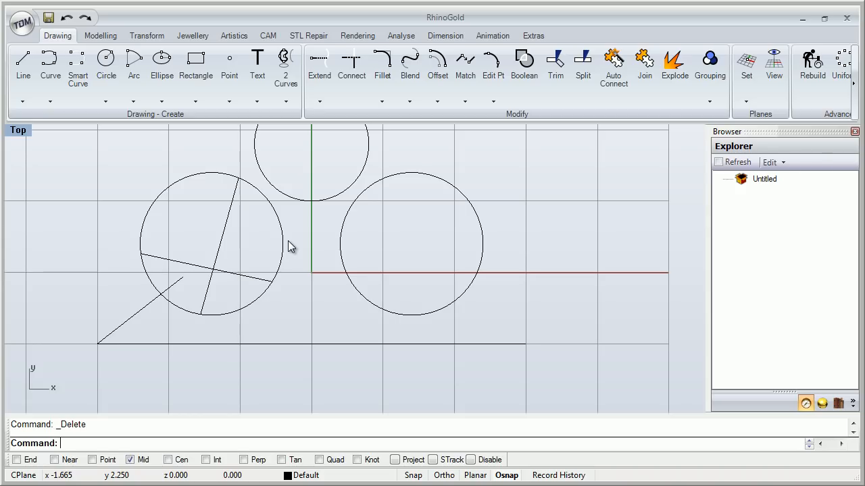
left_click(53, 78)
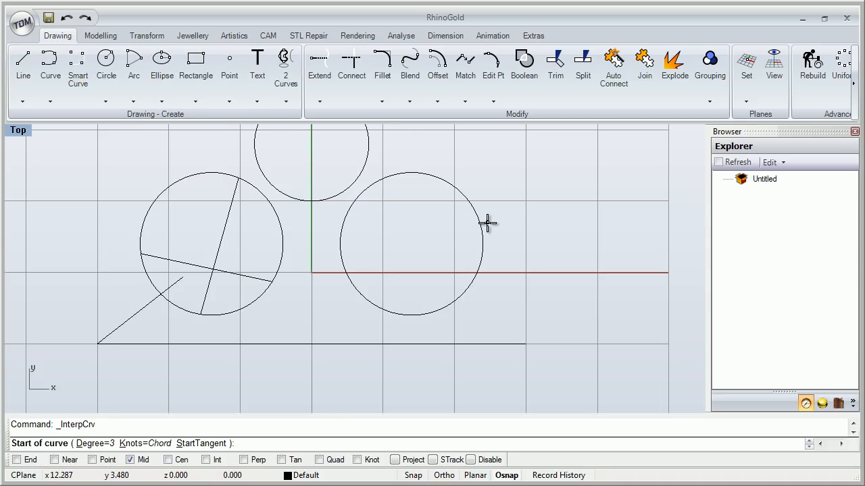
scroll(488, 170, "down", 2)
left_click(524, 165)
left_click(507, 156)
left_click(447, 168)
left_click(475, 192)
left_click(517, 194)
left_click(506, 262)
left_click(453, 241)
left_click(451, 195)
left_click(405, 163)
left_click(411, 215)
left_click(426, 249)
left_click(428, 280)
left_click(459, 291)
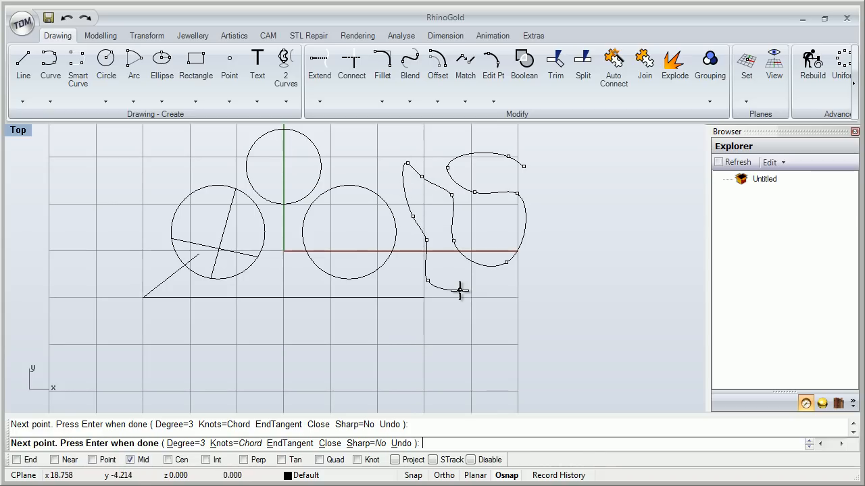
right_click(460, 291)
Place one Mid-snapped point on the winding curve and one on the base line
left_click(229, 66)
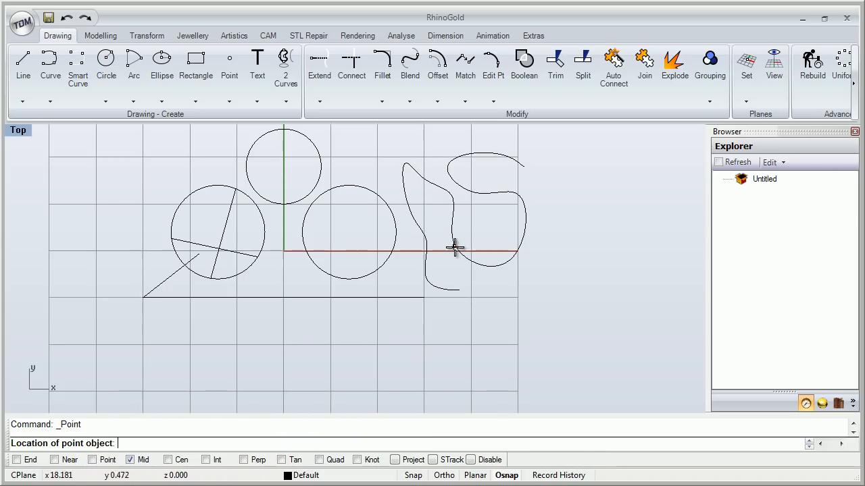
left_click(468, 259)
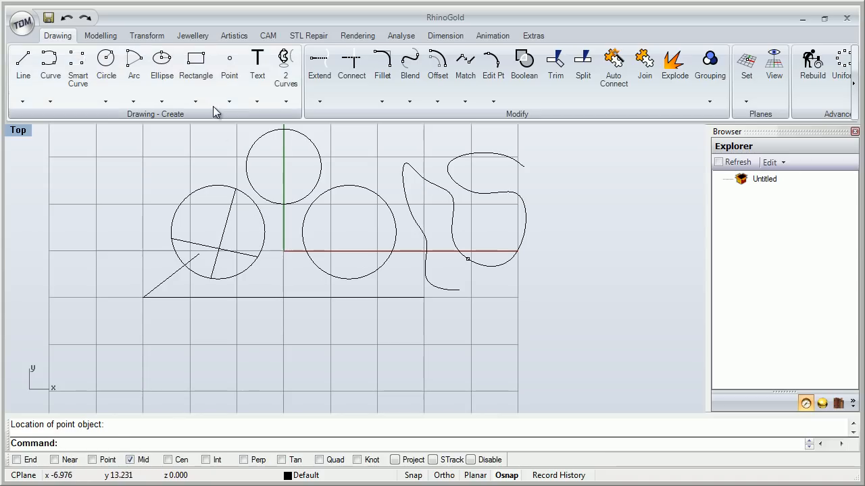
left_click(229, 68)
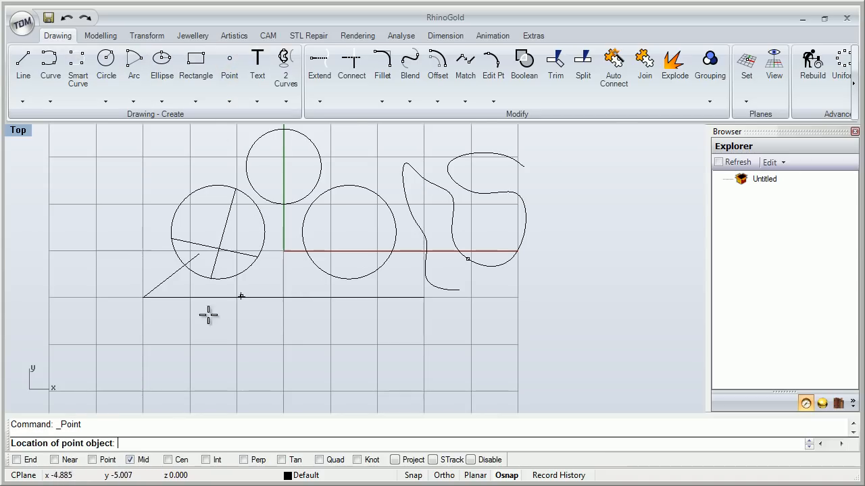
scroll(178, 303, "up", 5)
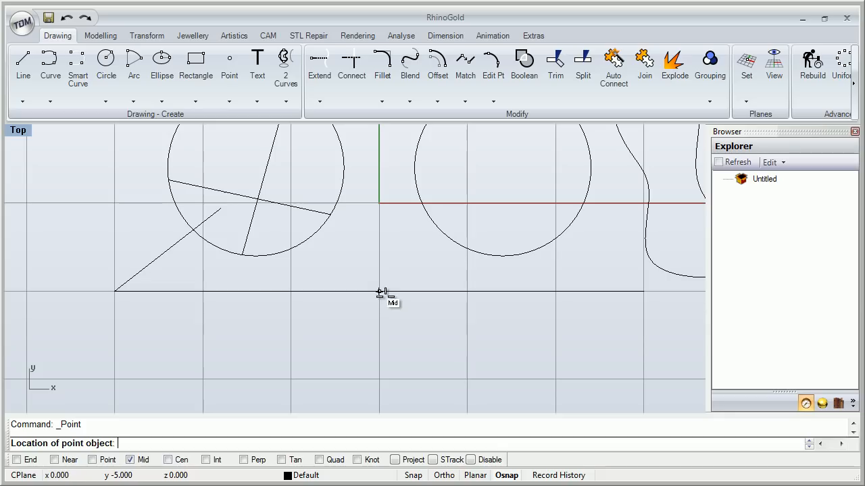
left_click(381, 292)
Place Mid-snapped points on the slanted line and on the bottom of the right circle
right_click_drag(418, 302, 360, 319)
right_click(136, 303)
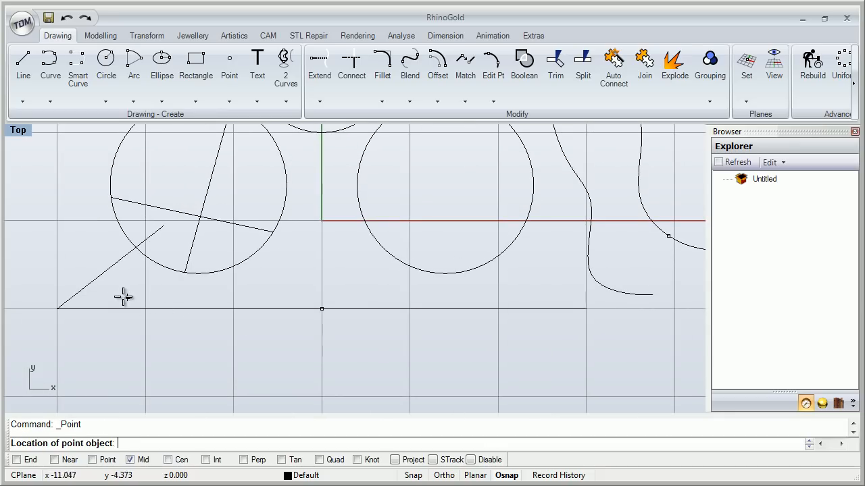
left_click(112, 273)
scroll(115, 277, "down", 2)
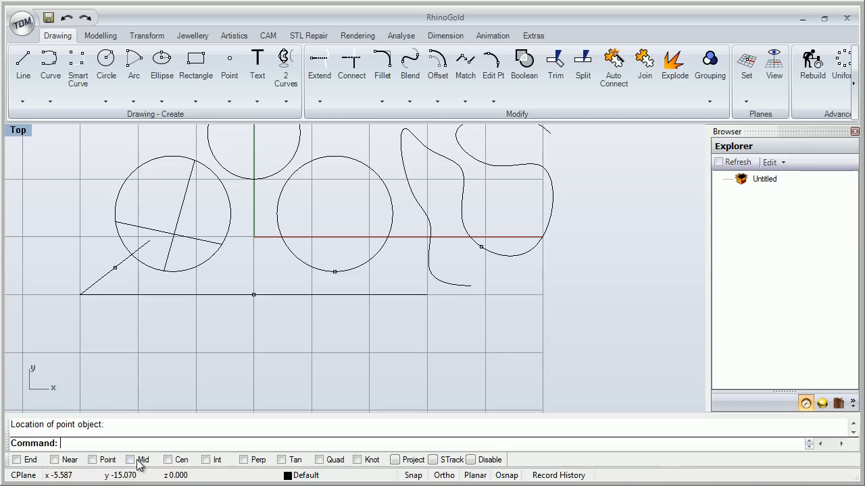
Replace the Mid snap with the Cen snap and place a point at the center of the right circle
left_click(168, 460)
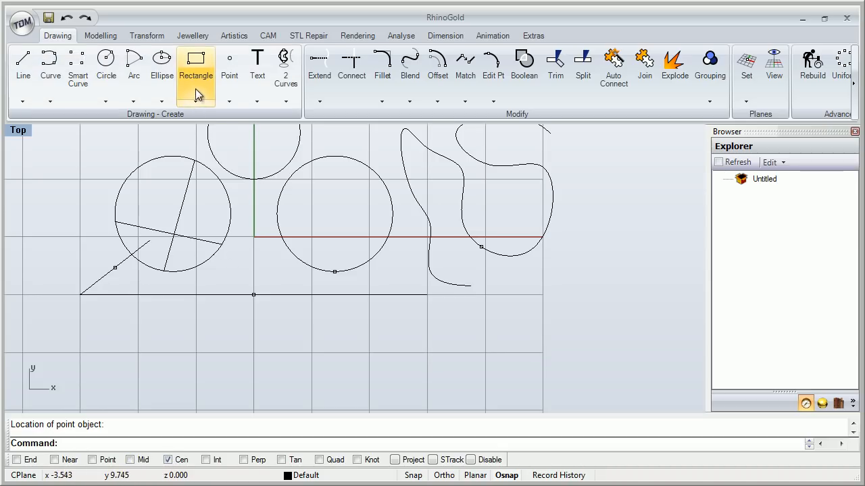
left_click(231, 73)
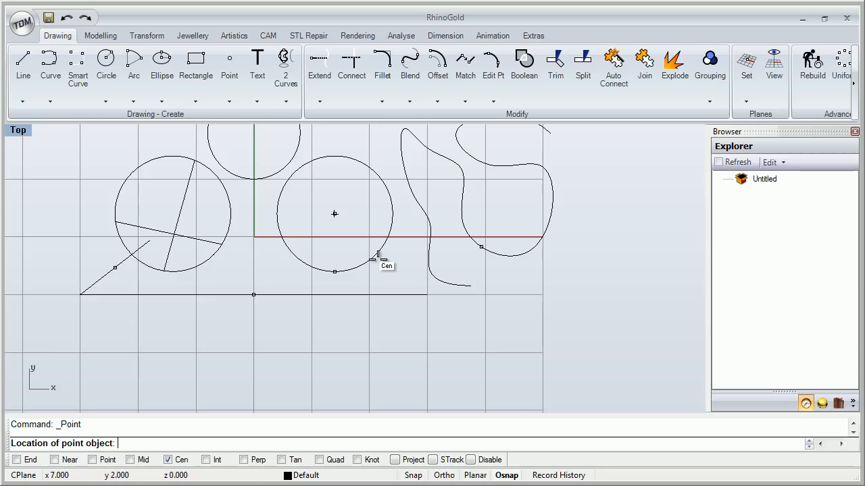
left_click(306, 163)
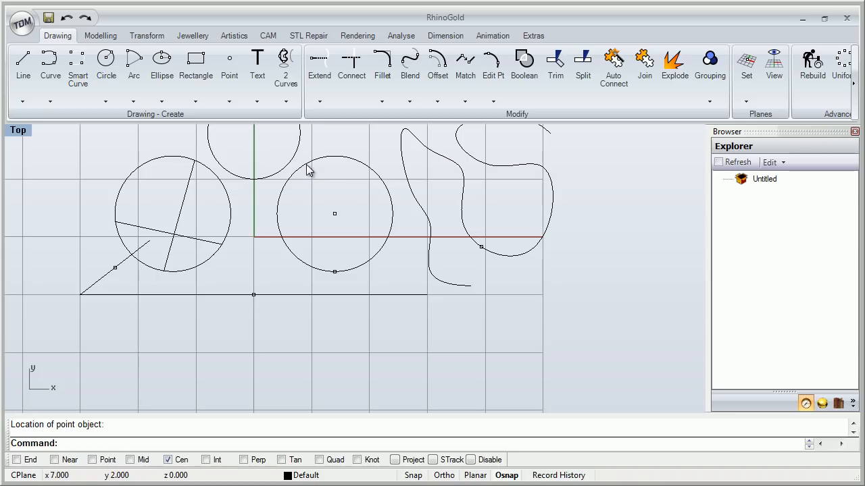
scroll(353, 209, "up", 3)
left_click_drag(308, 179, 357, 243)
key("Escape")
scroll(311, 207, "down", 4)
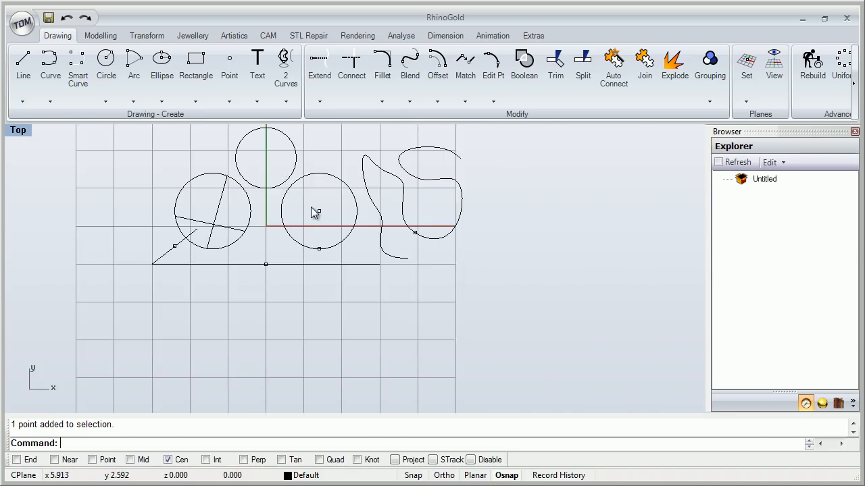
Draw a narrow tilted ellipse below the base line and place a Cen-snapped point at its center
left_click(161, 61)
left_click(313, 291)
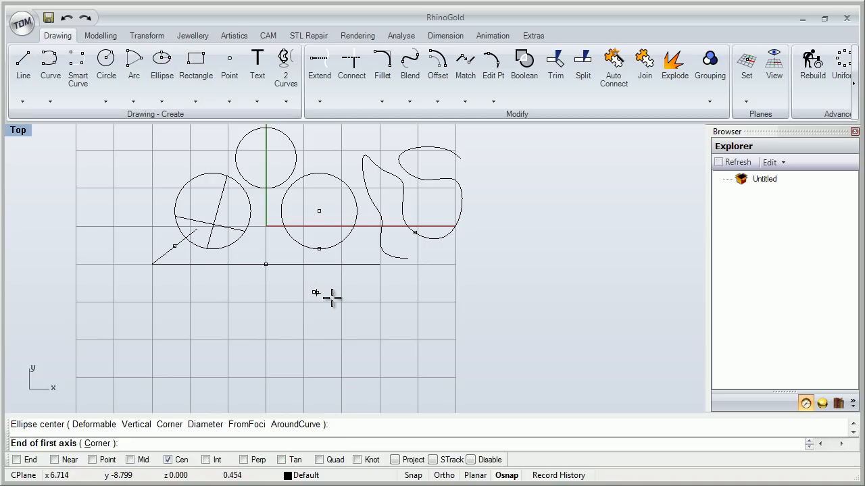
left_click(341, 298)
left_click(321, 302)
scroll(321, 302, "up", 4)
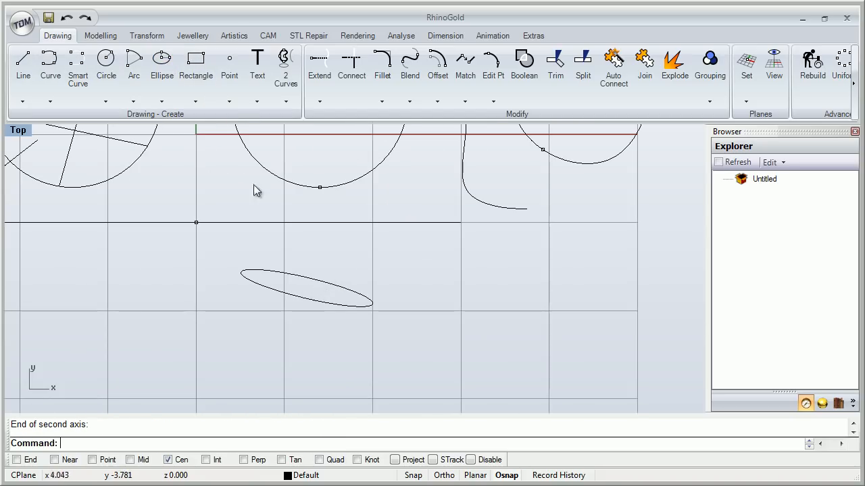
left_click(229, 62)
left_click(331, 277)
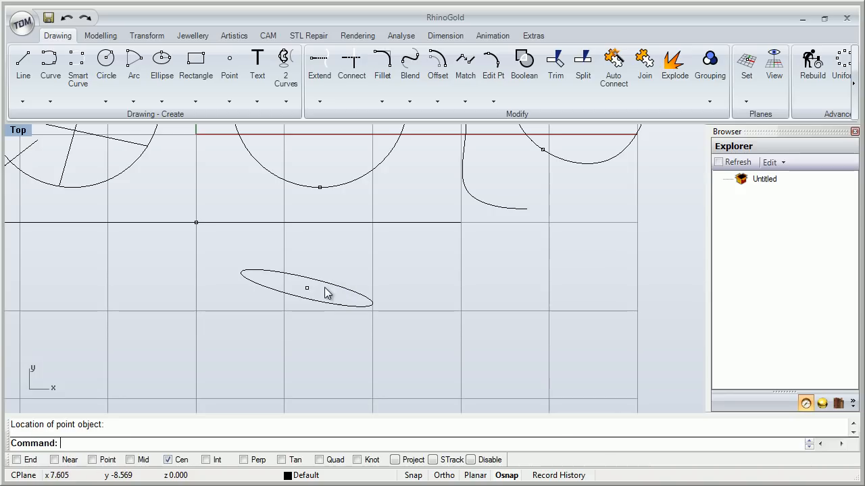
Draw a rectangle to the right of the ellipse and place a Cen-snapped point at its center
right_click_drag(375, 279, 335, 281)
left_click(196, 64)
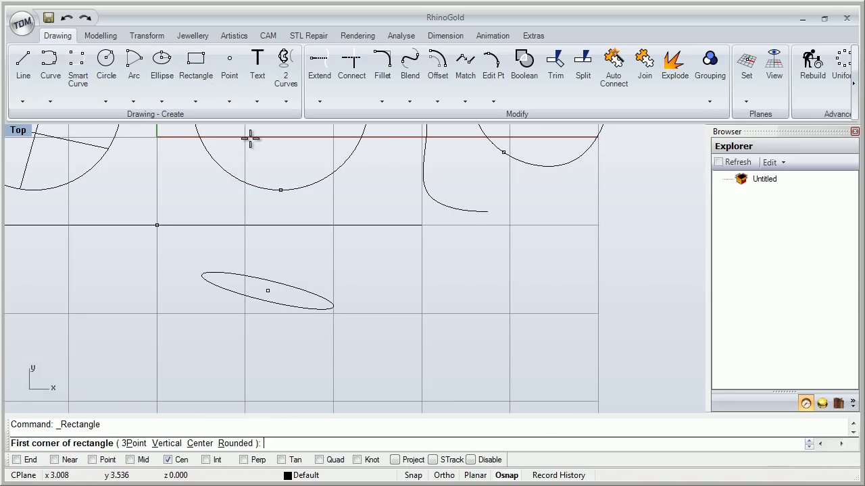
left_click(377, 260)
left_click(524, 316)
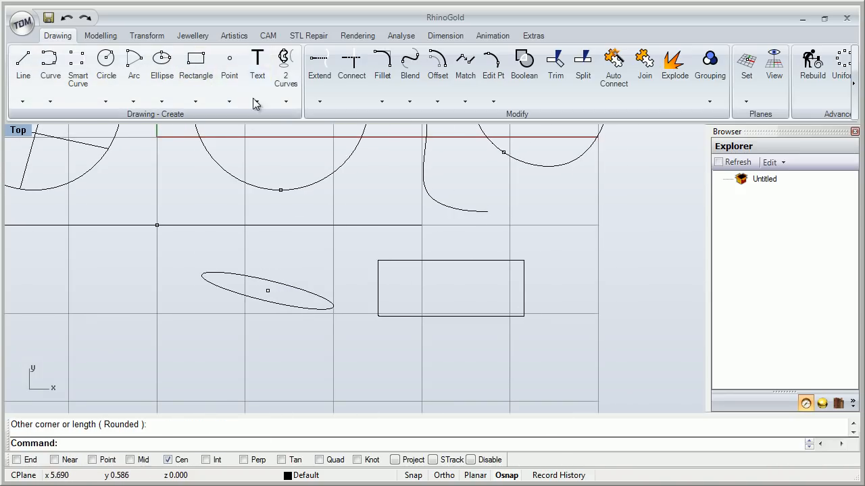
left_click(229, 62)
left_click(386, 252)
Delete the ellipse, the rectangle, their center points, the Mid-snapped points and the winding curve
scroll(346, 255, "down", 3)
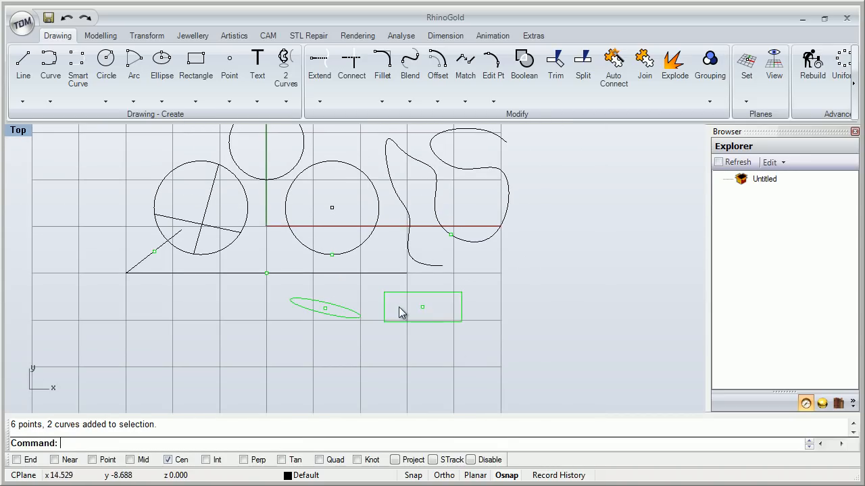
key("Delete")
left_click(413, 251)
key("Delete")
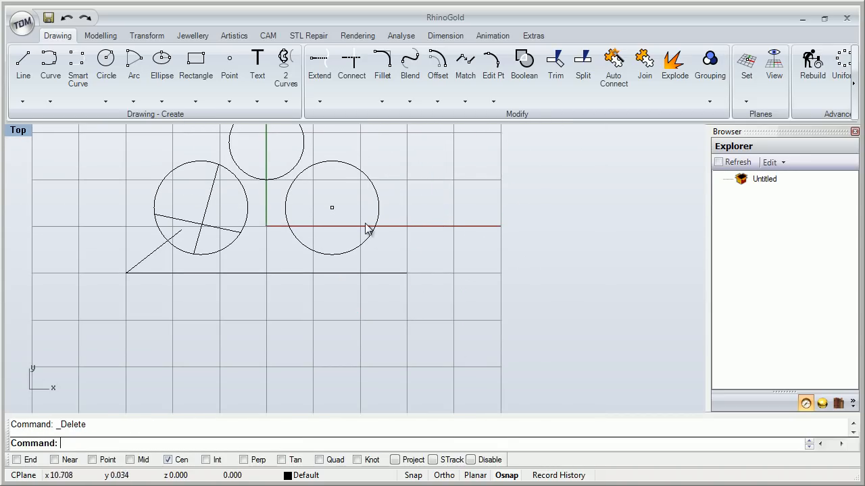
Delete the right circle's center point, the two crossing lines in the left circle and the slanted line
left_click(331, 207)
key("Delete")
left_click(197, 238)
key("Delete")
left_click(195, 225)
key("Delete")
key("Delete")
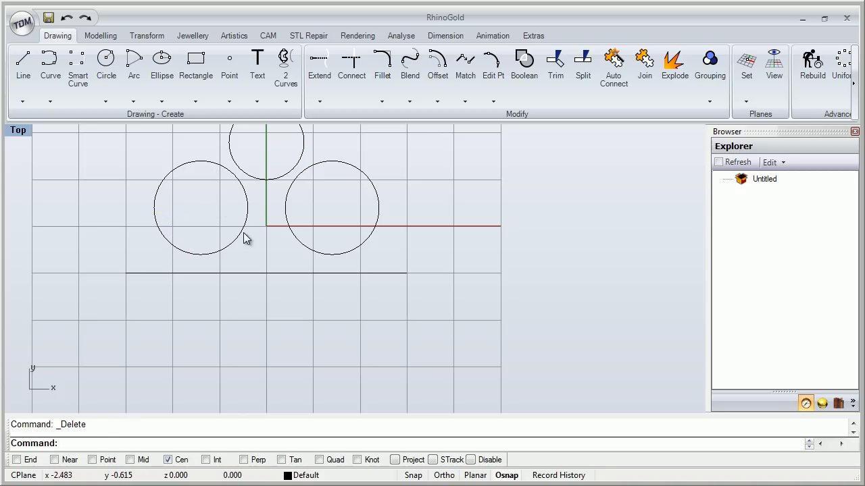
Replace the Cen snap with the Int snap
left_click(168, 460)
right_click_drag(273, 303, 327, 356)
scroll(407, 313, "up", 2)
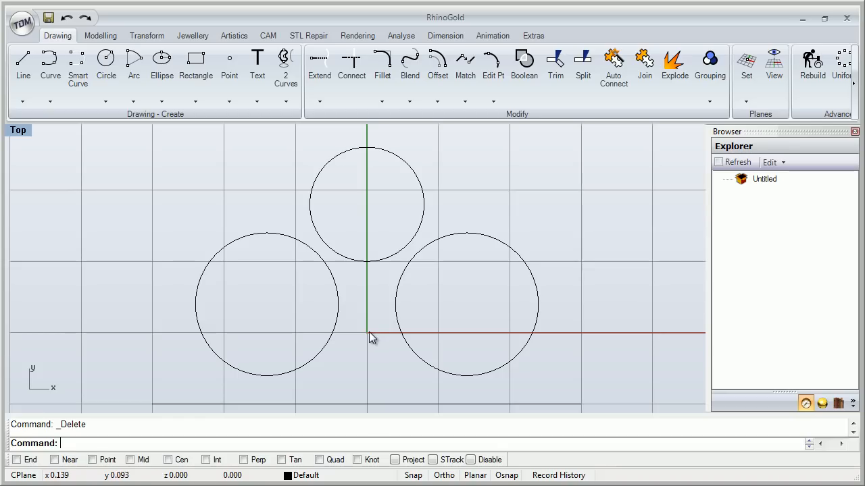
left_click(215, 459)
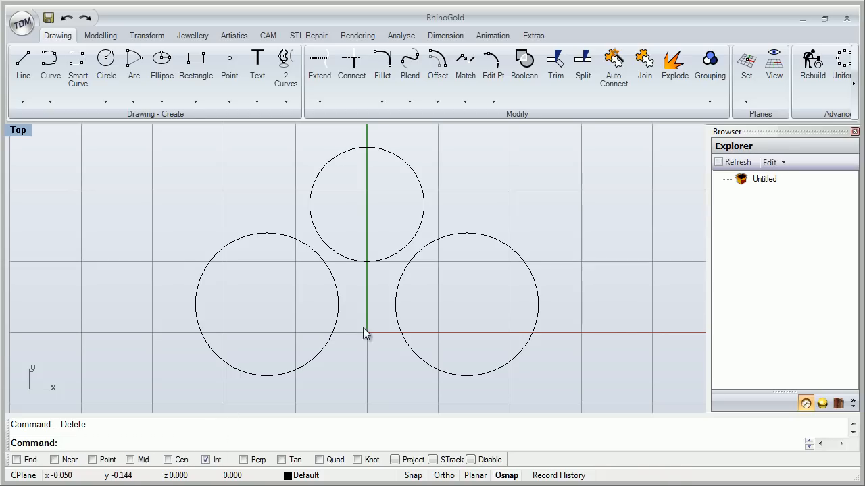
Draw a slanted line from inside the right circle down across its edge and the base line
right_click_drag(366, 347, 349, 277)
left_click(23, 64)
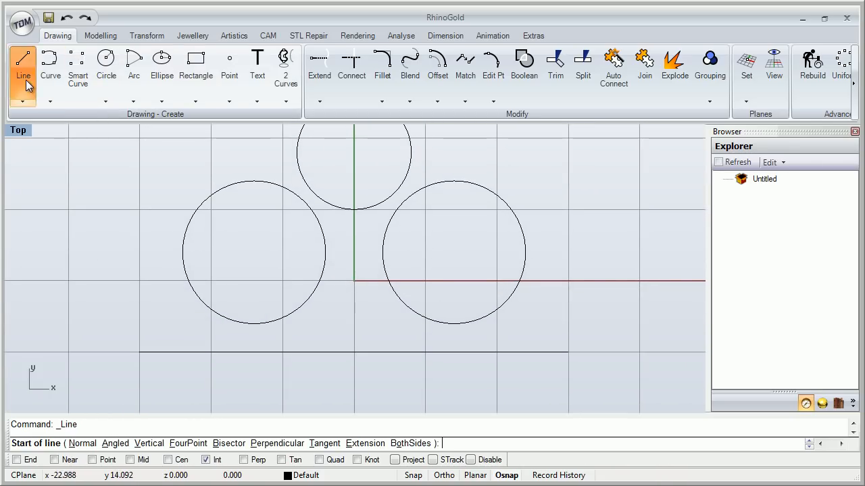
right_click_drag(450, 308, 359, 228)
left_click(341, 174)
left_click(469, 327)
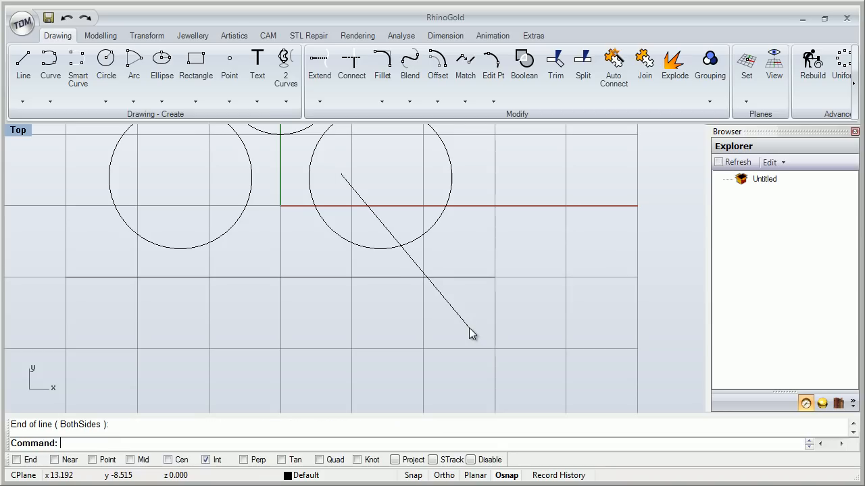
Highlight the slanted line, the right circle and the base line in turn to examine where they cross
scroll(406, 264, "up", 5)
left_click(383, 223)
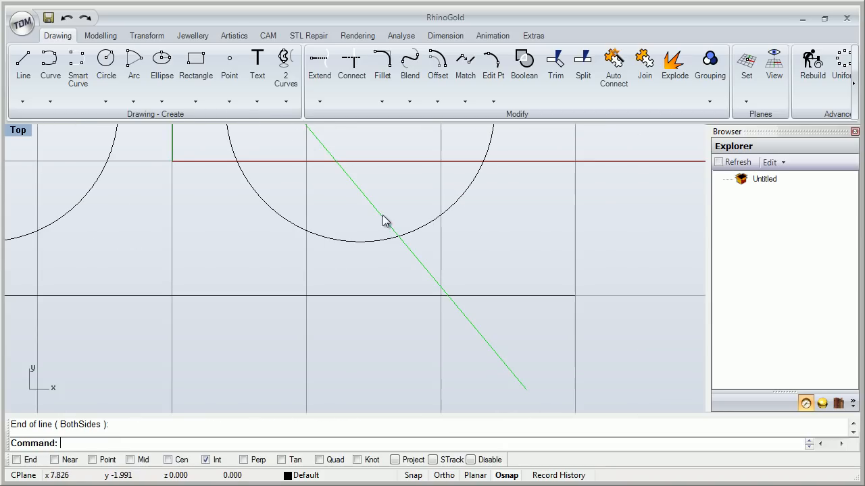
left_click(357, 242)
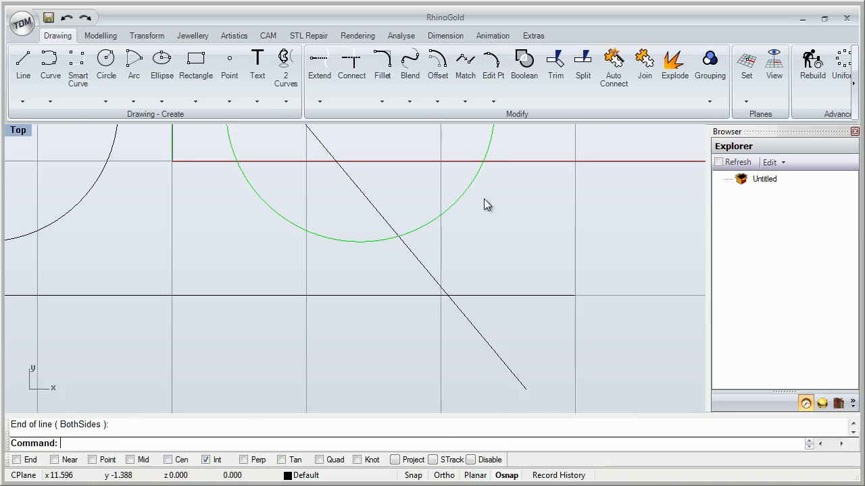
left_click(347, 299)
left_click(528, 331)
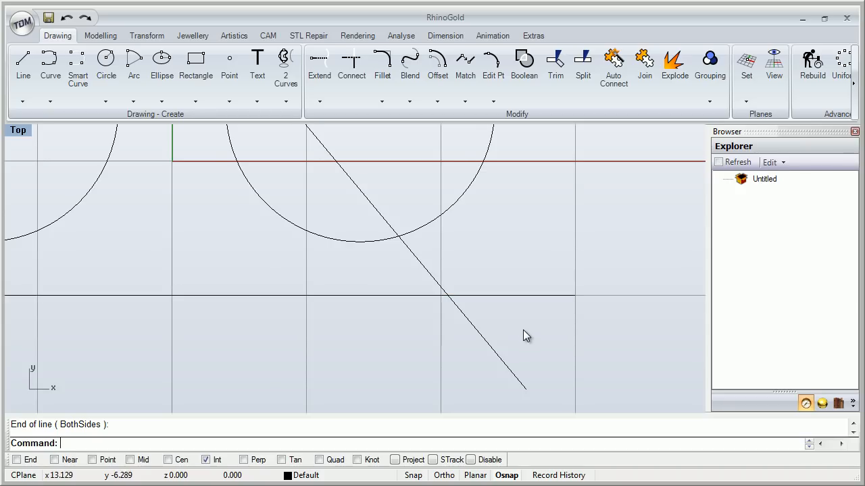
right_click_drag(528, 331, 491, 331)
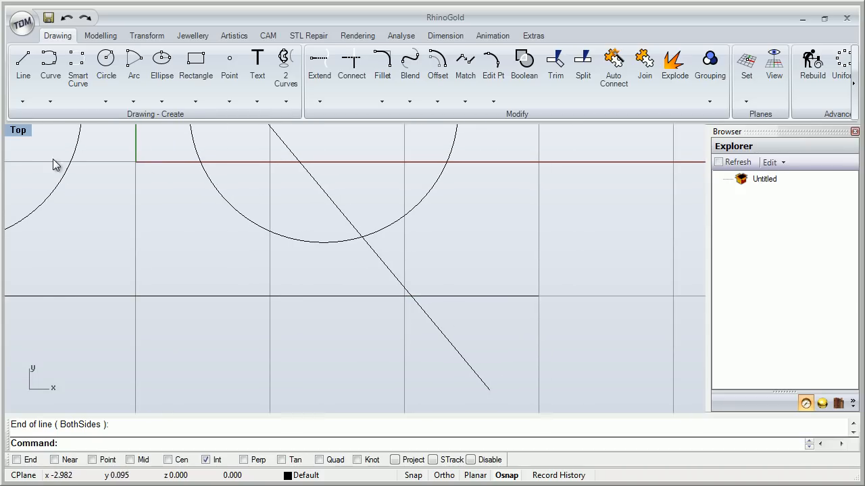
Draw a closed four-sided polyline with opposite corners Int-snapped to the slanted line's crossings with the base line and the right circle
left_click(22, 103)
left_click(27, 121)
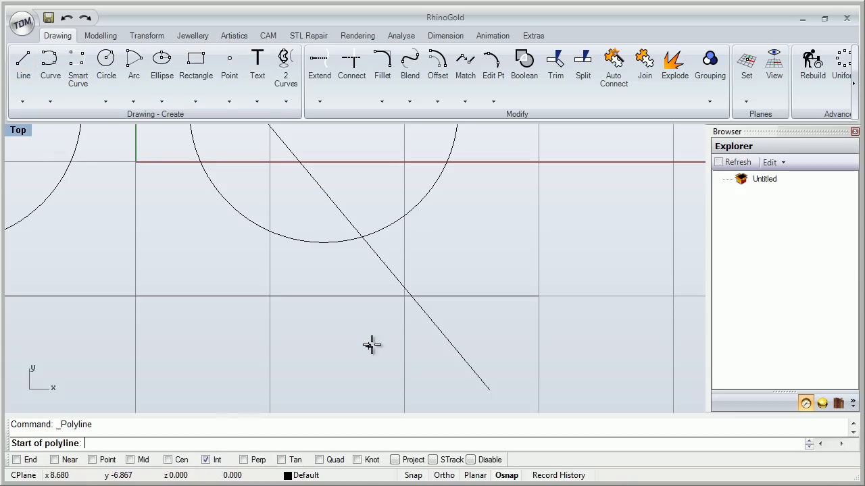
left_click(410, 297)
left_click(335, 282)
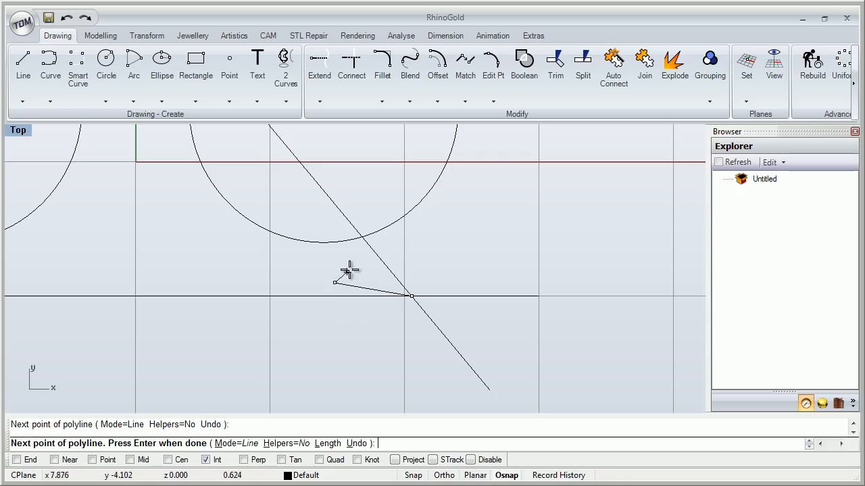
left_click(362, 238)
left_click(436, 247)
left_click(412, 296)
scroll(469, 242, "down", 5)
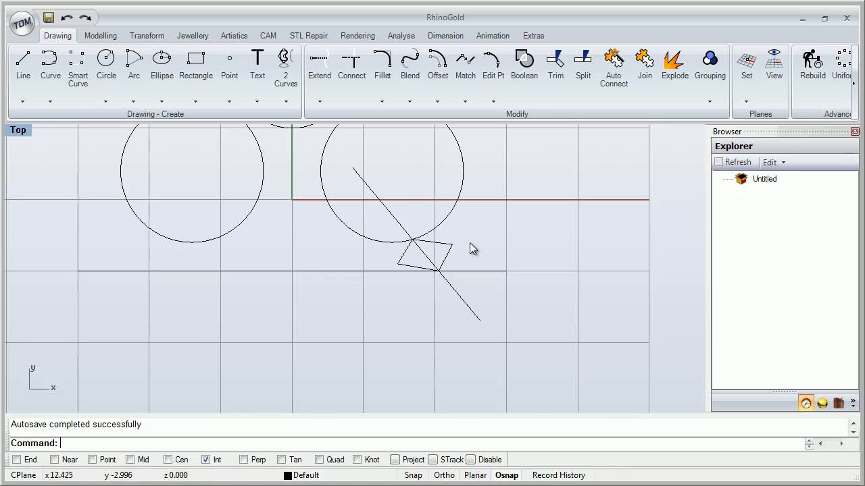
Delete the four-sided polyline and the slanted line, and replace the Int snap with the Perp snap
scroll(438, 252, "up", 5)
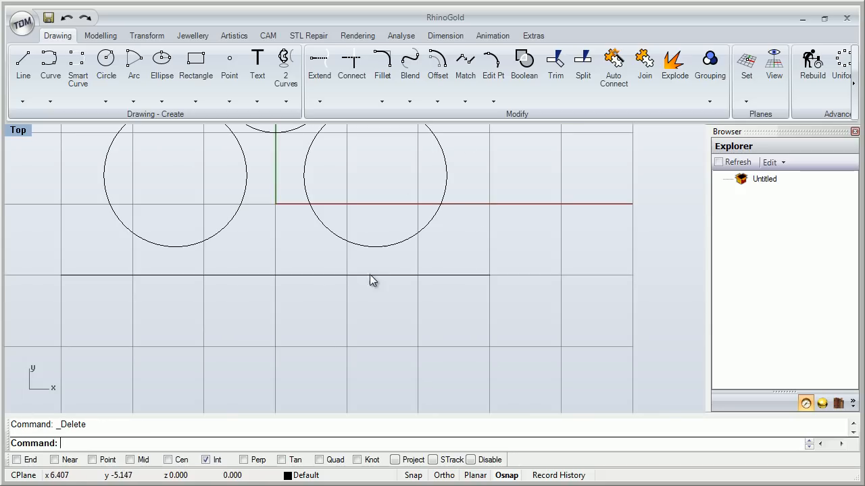
right_click_drag(380, 264, 460, 373)
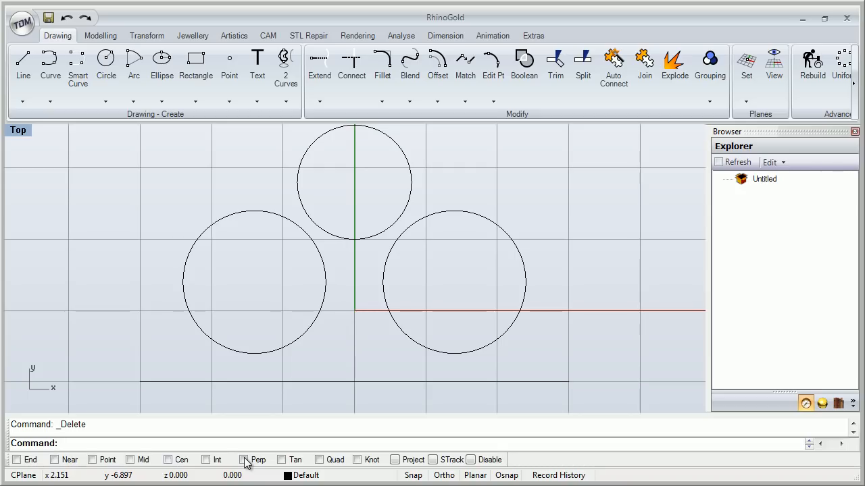
left_click(244, 459)
With the End snap also enabled, draw a slanted line from the base line's left end up and to the left
left_click(25, 94)
left_click(140, 381)
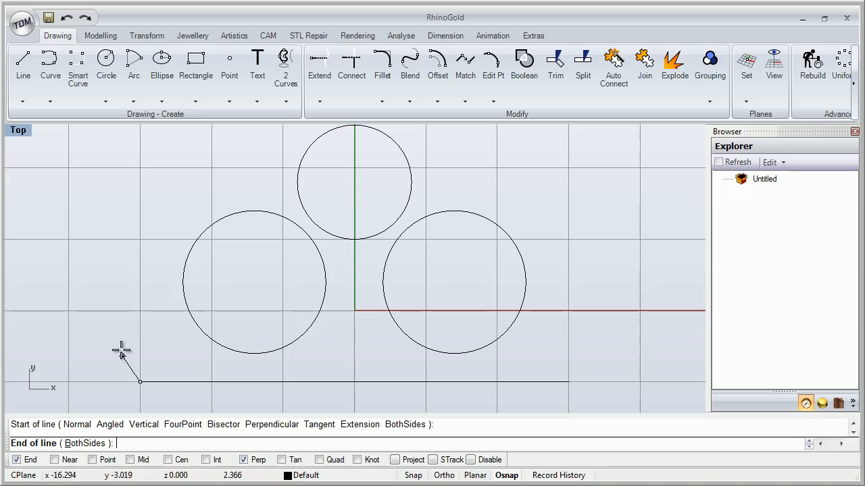
left_click(50, 207)
Draw a line from the top of the left circle perpendicular to the slanted line
key("Return")
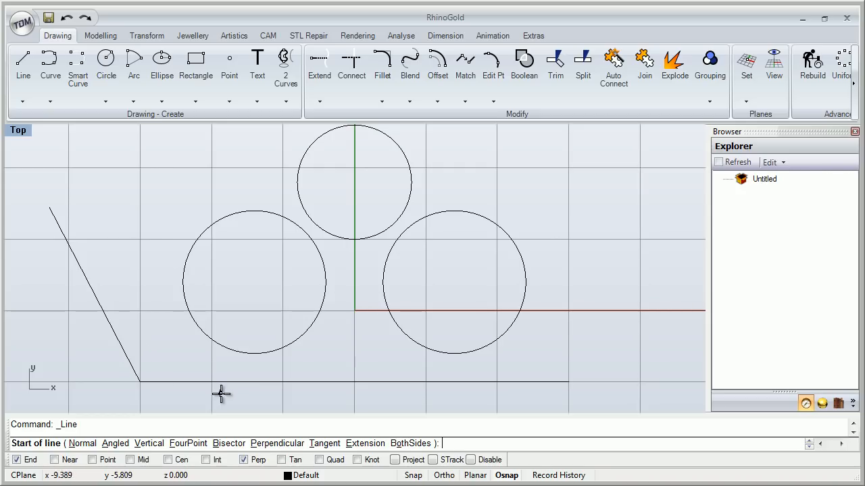
left_click(254, 211)
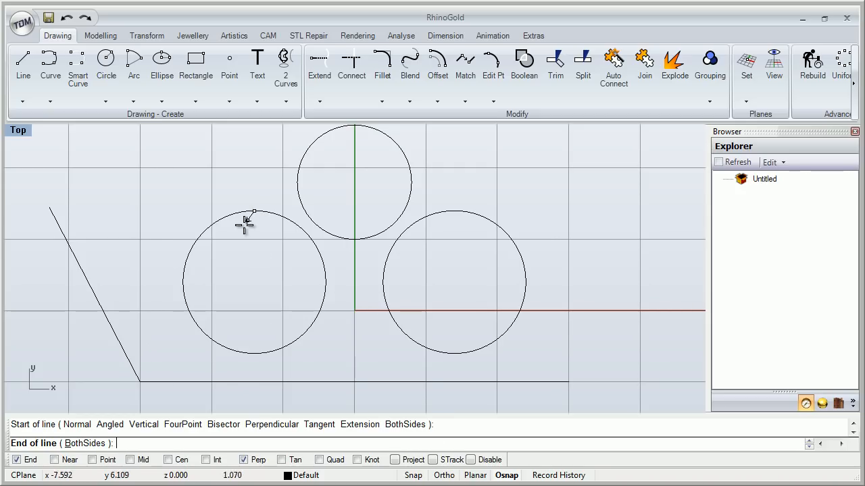
left_click(94, 295)
scroll(64, 223, "up", 3)
scroll(240, 301, "up", 3)
scroll(238, 275, "down", 6)
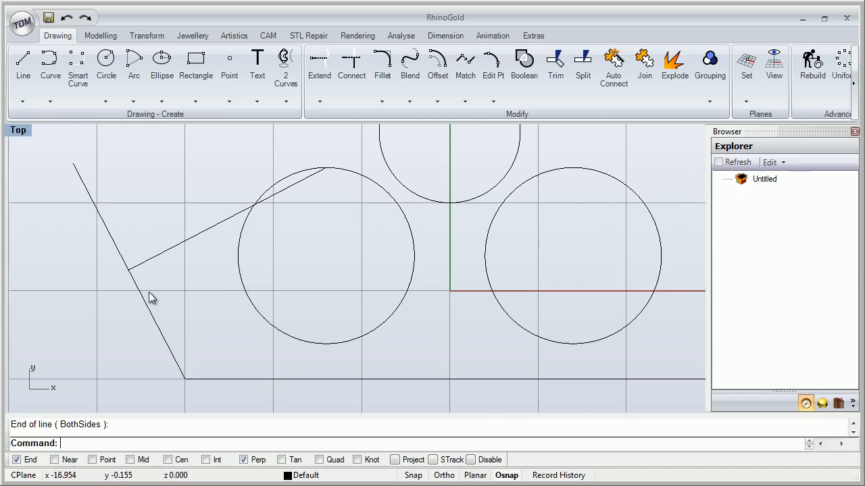
Enable the Mid snap and draw a line from the perpendicular line's midpoint, perpendicular to the base line
left_click(162, 253)
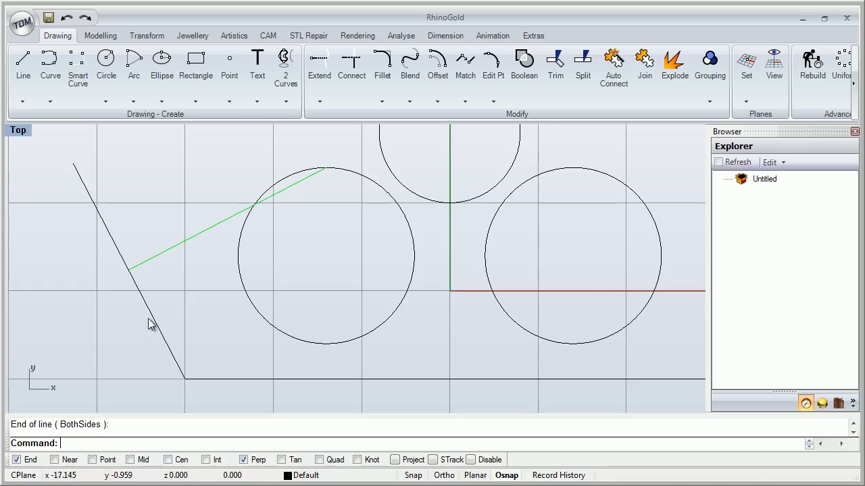
right_click(191, 310)
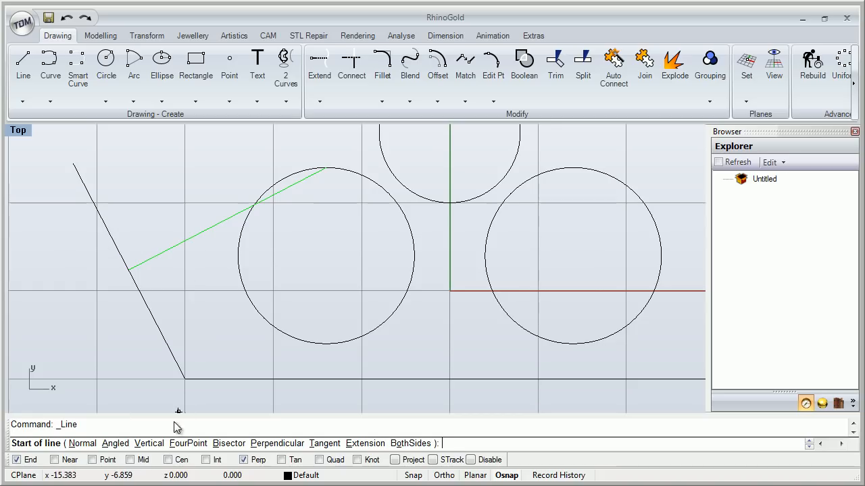
left_click(130, 460)
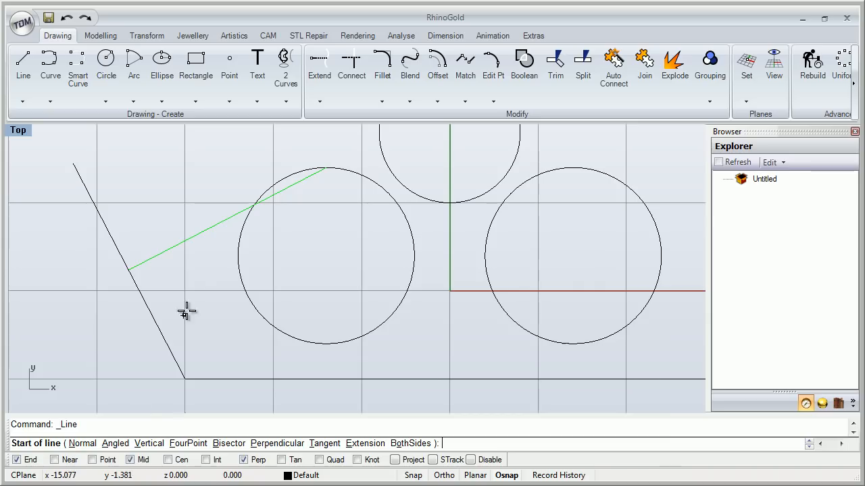
left_click(227, 220)
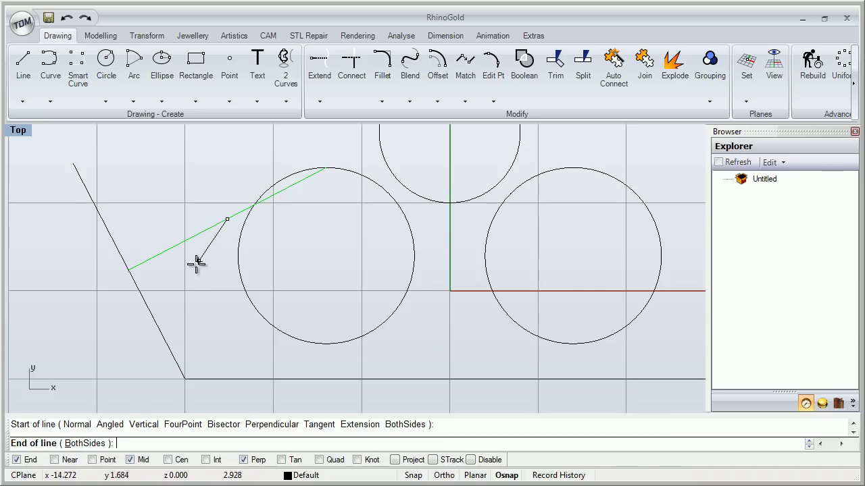
left_click(219, 380)
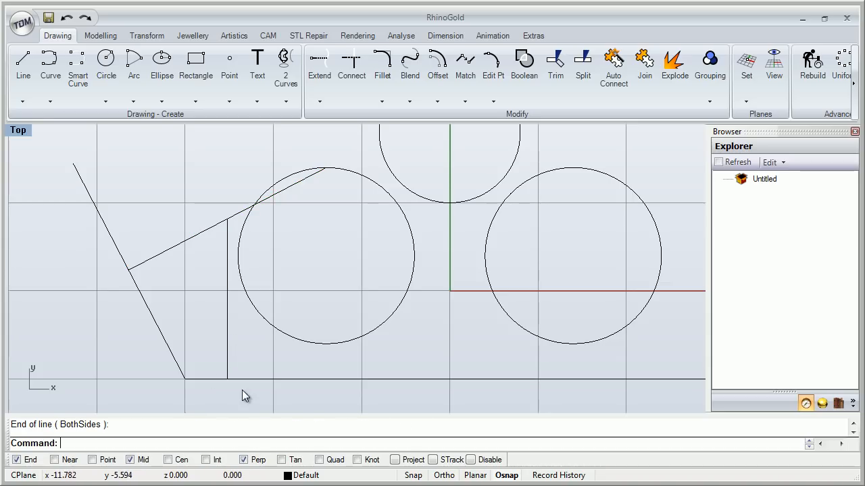
Replace the End, Mid and Perp snaps with the Tan snap
left_click(138, 460)
left_click(27, 460)
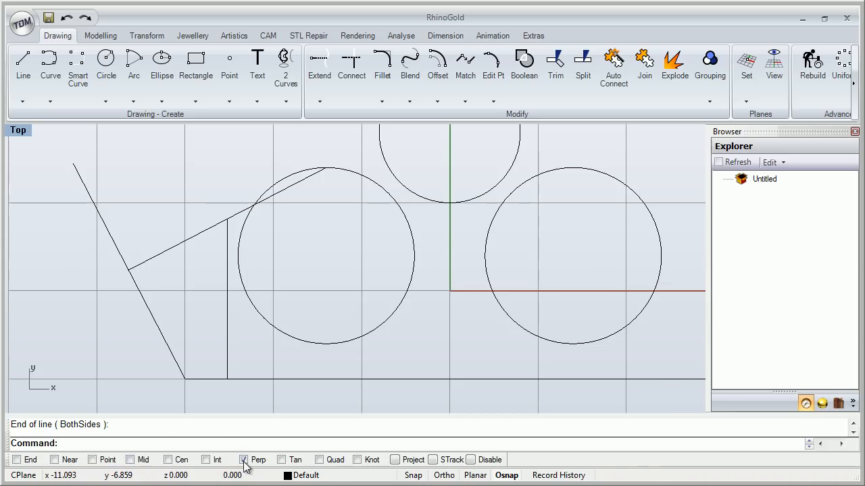
left_click(244, 459)
Draw a line from the empty area right of the circles to the top of the right circle
right_click_drag(432, 307, 332, 296)
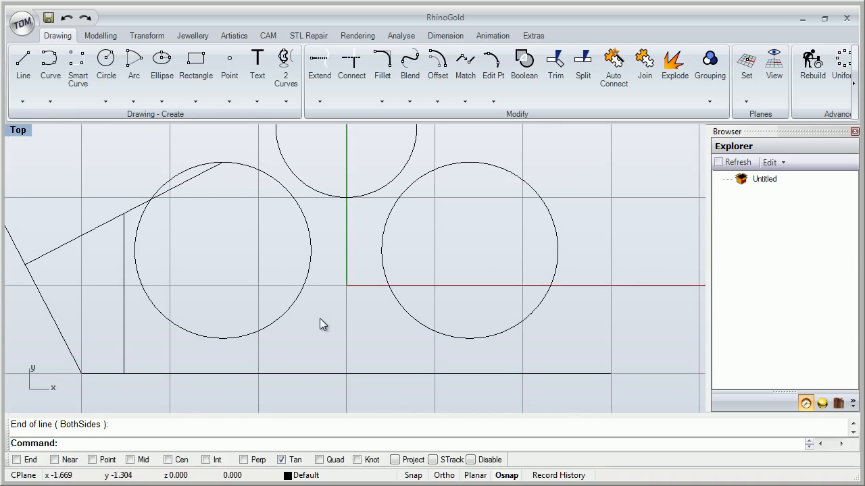
scroll(318, 270, "down", 5)
right_click_drag(464, 269, 401, 269)
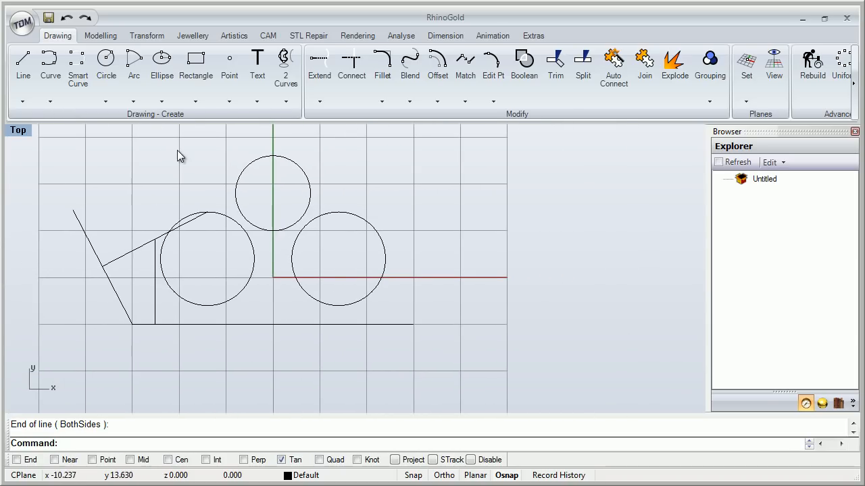
left_click(27, 75)
left_click(560, 248)
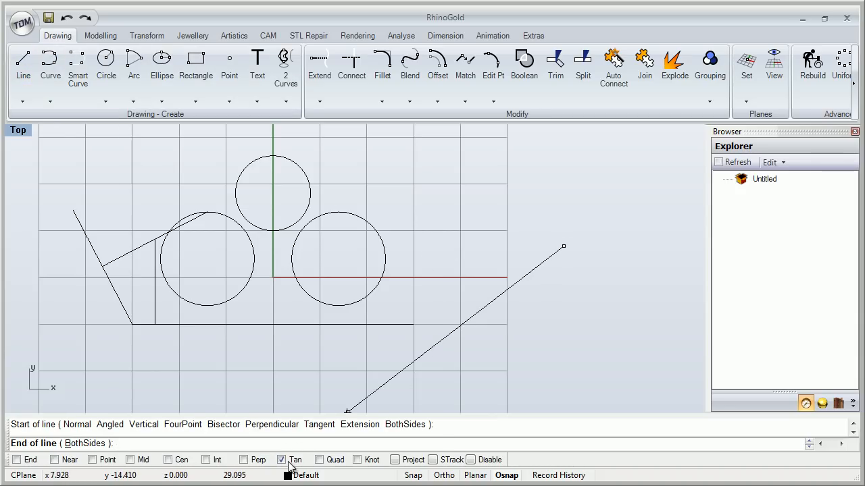
left_click(350, 216)
scroll(350, 214, "up", 13)
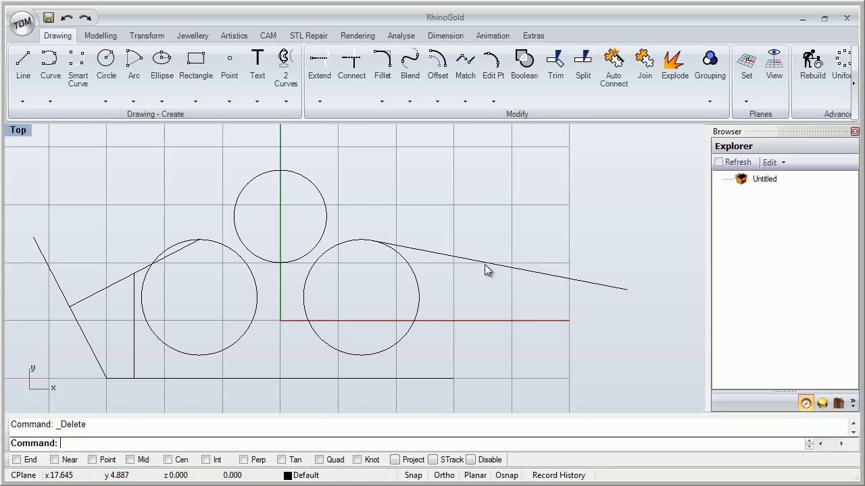
Delete the line touching the right circle's top and enable the Tan snap
left_click(485, 264)
key("Delete")
left_click(282, 460)
Draw a line from a point above and right of the right circle, Tan-snapped to that circle's upper edge
left_click(23, 65)
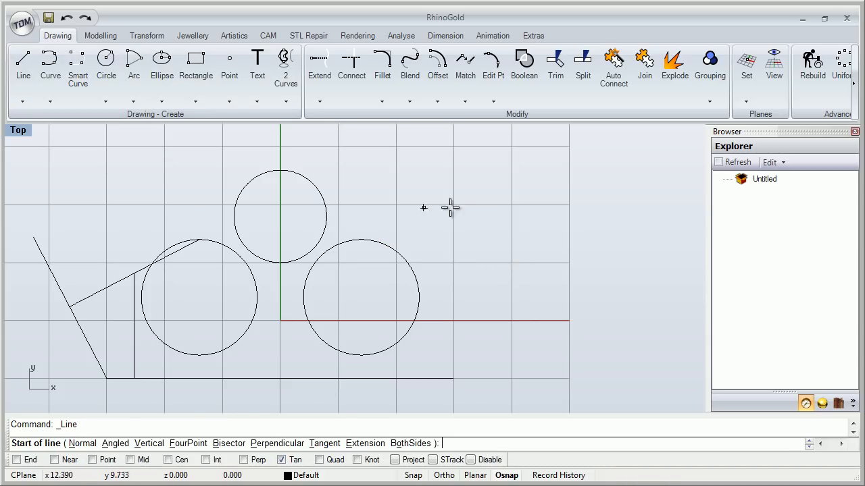
left_click(512, 208)
scroll(428, 217, "up", 5)
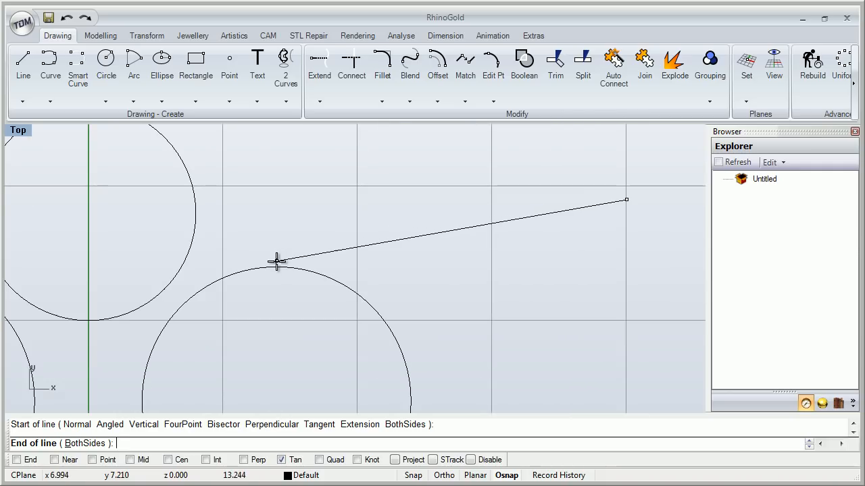
scroll(276, 261, "up", 6)
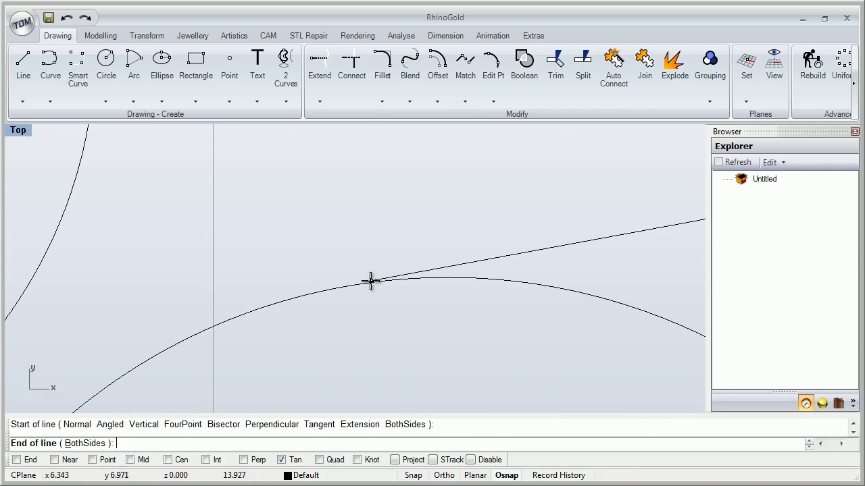
left_click(341, 289)
scroll(345, 289, "up", 3)
scroll(345, 289, "up", 5)
scroll(316, 301, "down", 12)
Draw three more Tan-snapped lines: one to the right circle's lower-right edge, two to the top circle's right and upper-left edges
key("Return")
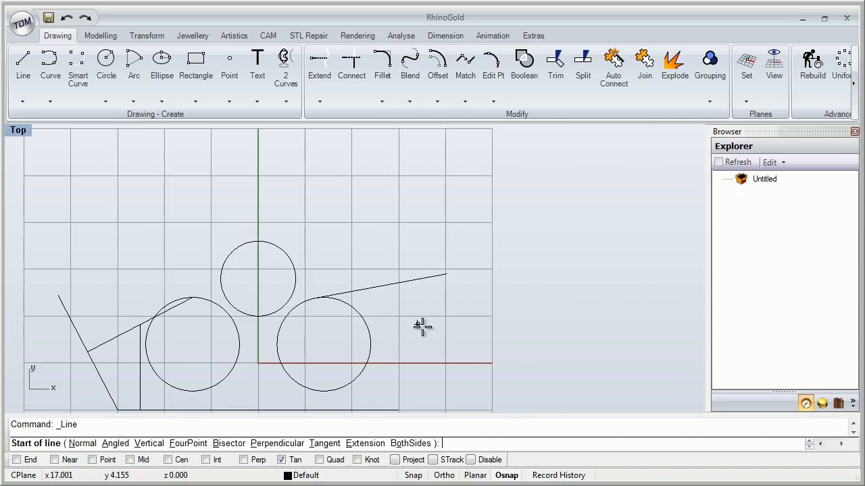
left_click(434, 331)
left_click(342, 398)
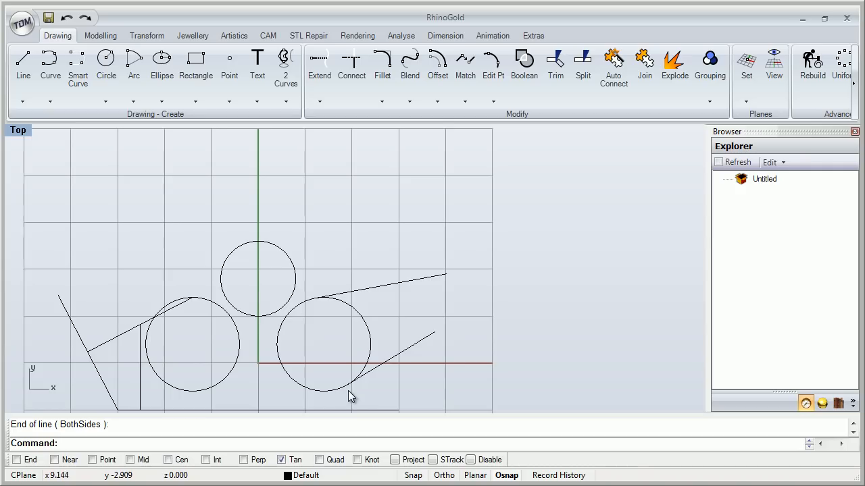
key("Return")
left_click(310, 225)
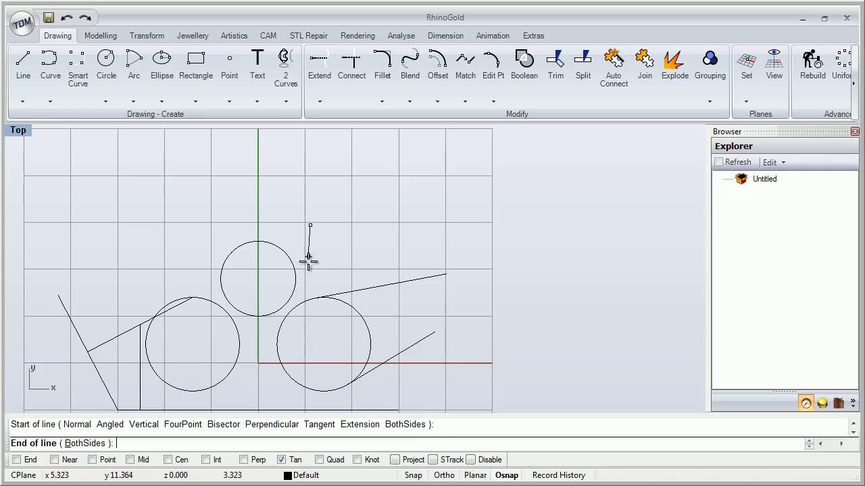
left_click(295, 287)
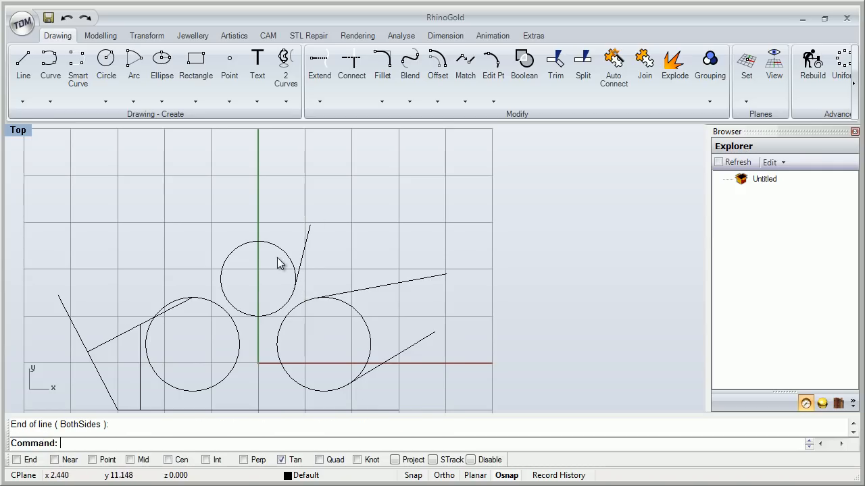
key("Return")
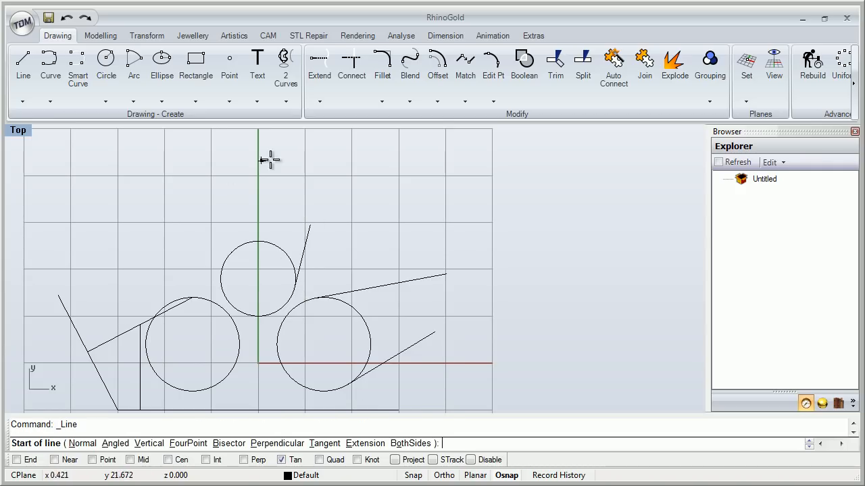
left_click(306, 157)
left_click(229, 255)
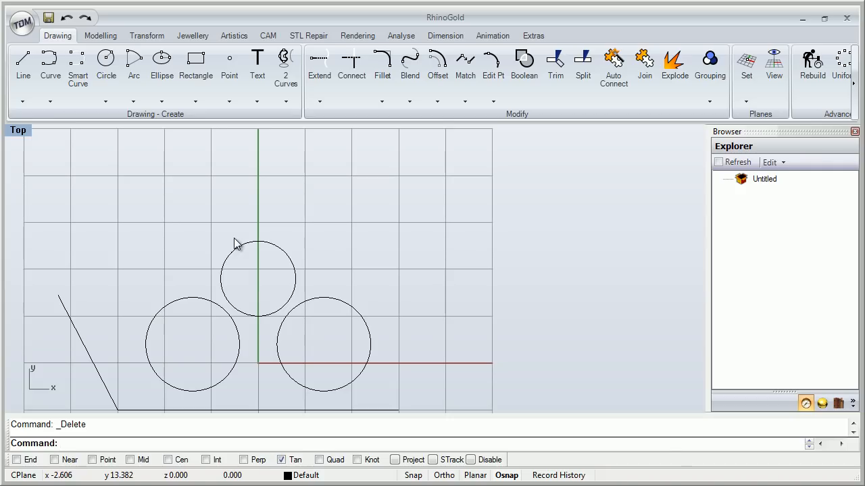
Replace the Tan snap with the Quad snap
left_click(282, 460)
left_click(320, 460)
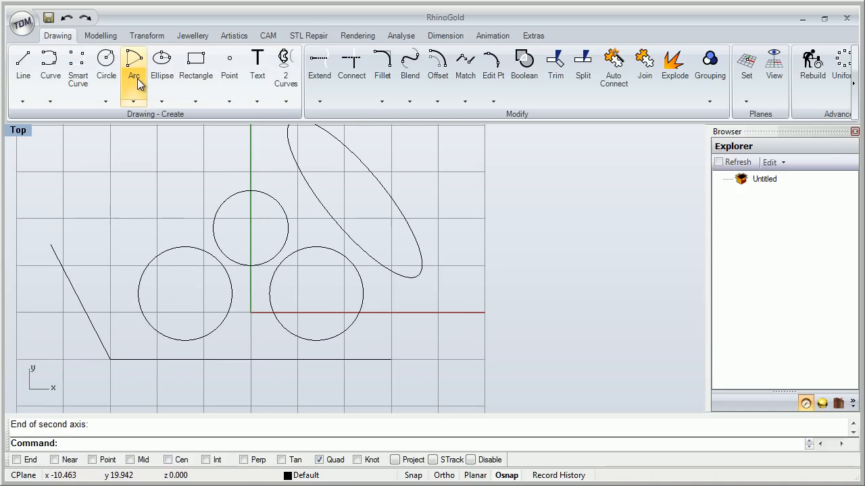
Draw a wavy open curve through seven points, running from the left circle's left side up and over the top circle
left_click(51, 68)
left_click(106, 282)
left_click(95, 245)
left_click(131, 206)
left_click(175, 215)
left_click(196, 195)
left_click(236, 146)
left_click(275, 171)
right_click(275, 171)
right_click_drag(252, 208, 341, 233)
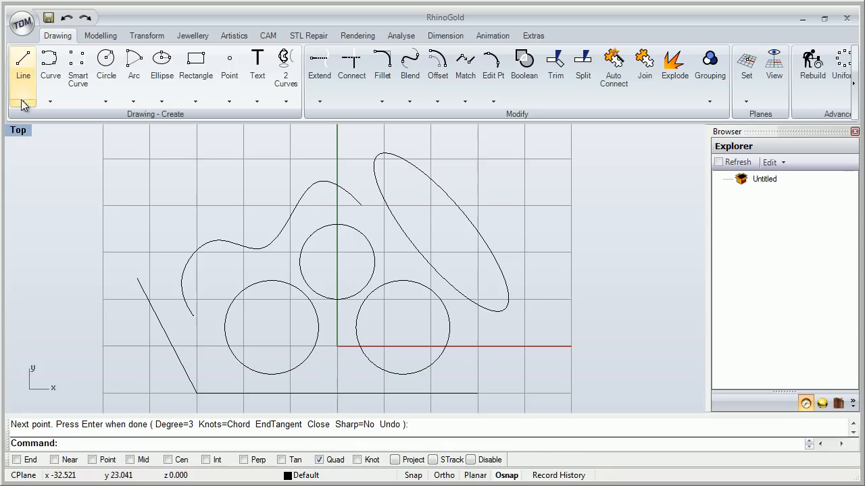
Draw four Quad-snapped lines joining the left circle's top, left, bottom and right quadrant points into a closed diamond
left_click(23, 70)
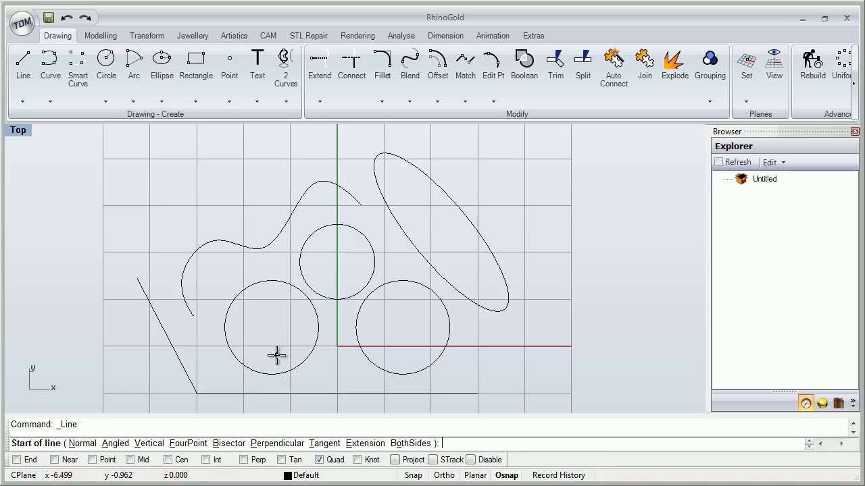
left_click(272, 280)
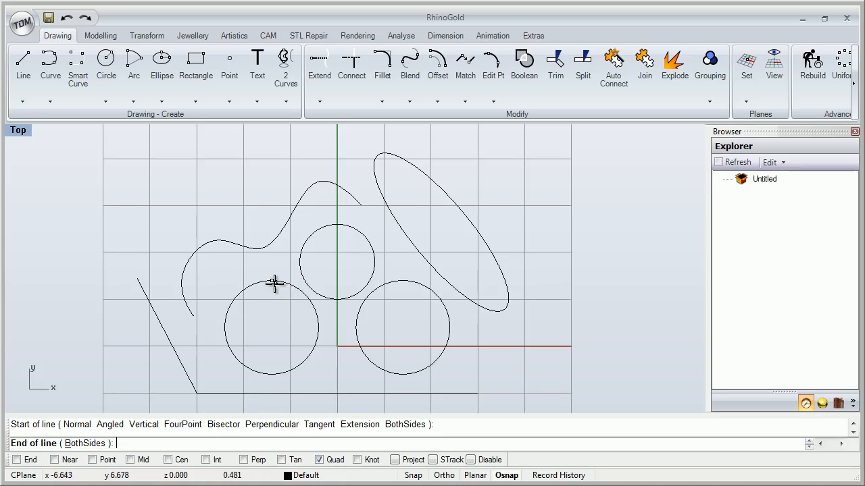
left_click(227, 328)
key("Return")
left_click(225, 328)
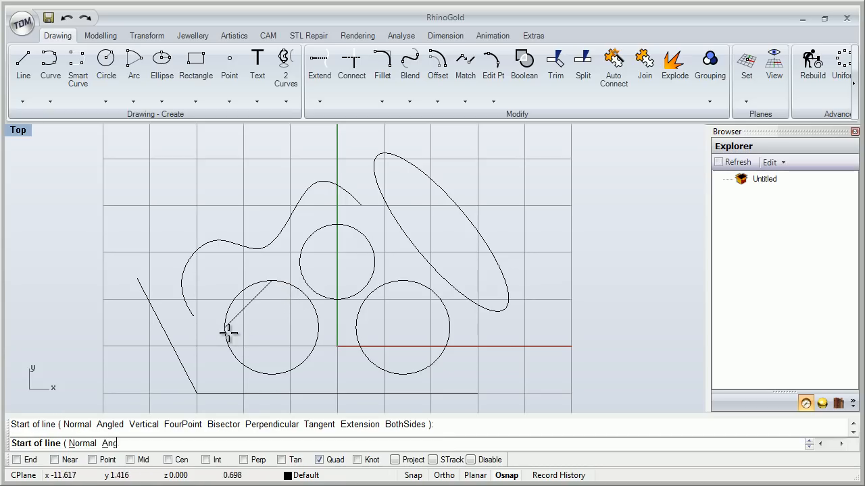
left_click(266, 374)
key("Return")
left_click(274, 370)
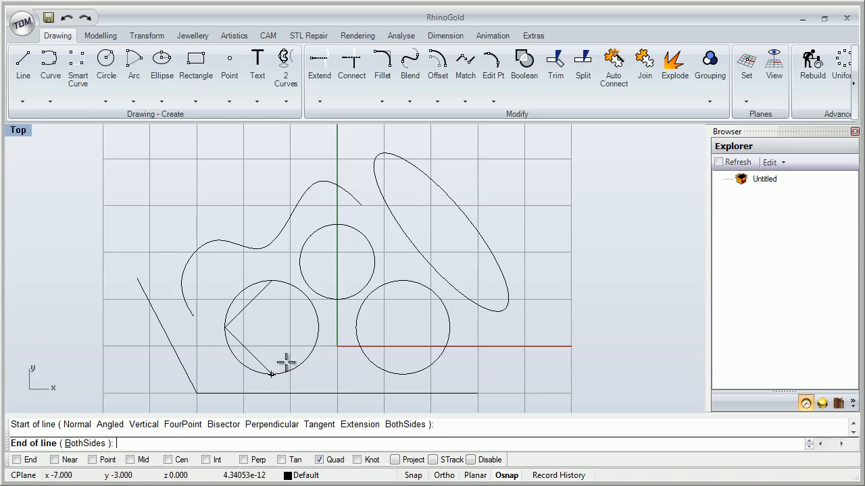
left_click(317, 331)
key("Return")
left_click(313, 326)
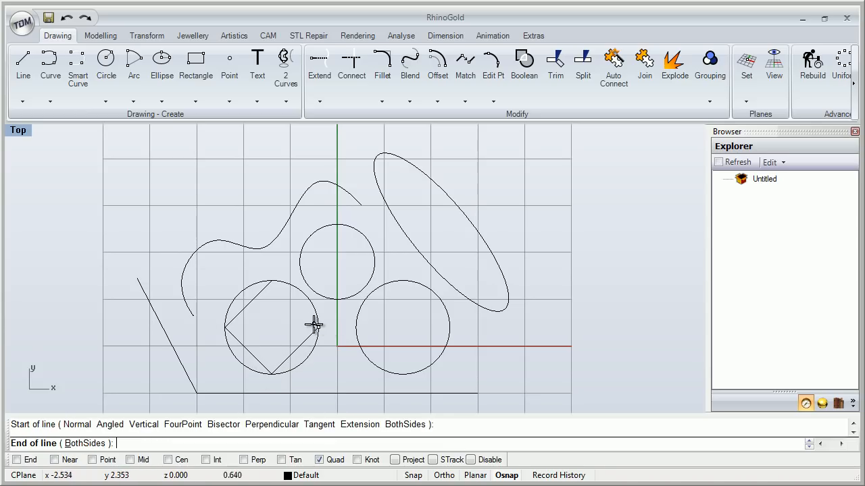
left_click(271, 282)
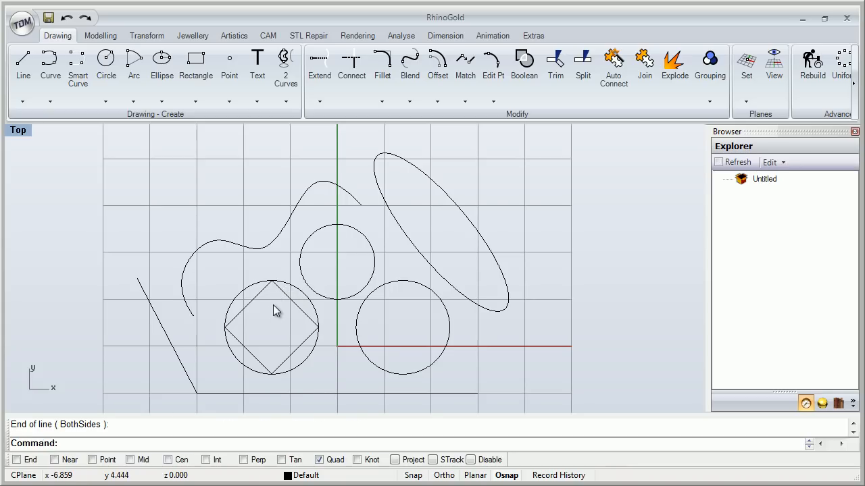
Draw two Quad-snapped lines on the wavy curve: from its leftmost point to the first crest, and from there to the highest crest
key("Return")
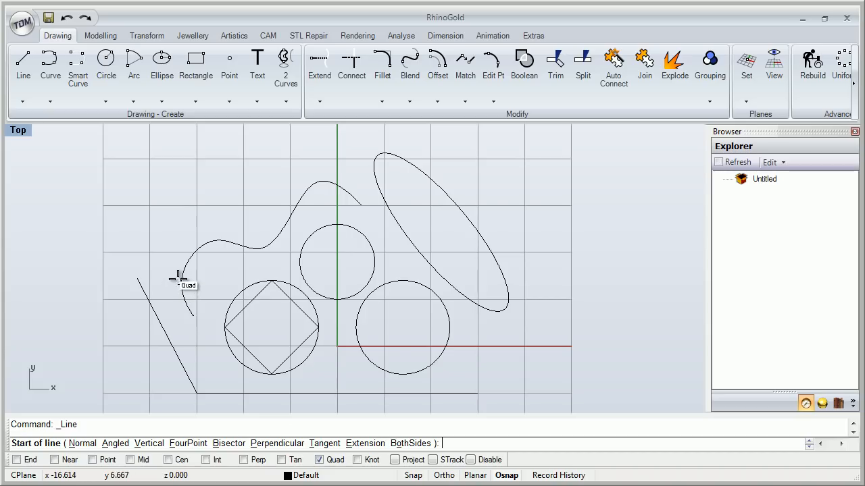
left_click(182, 282)
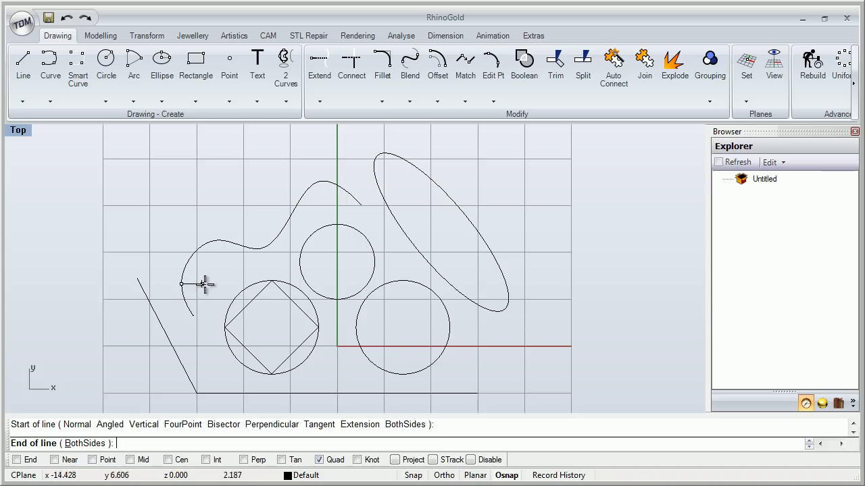
left_click(219, 241)
key("Return")
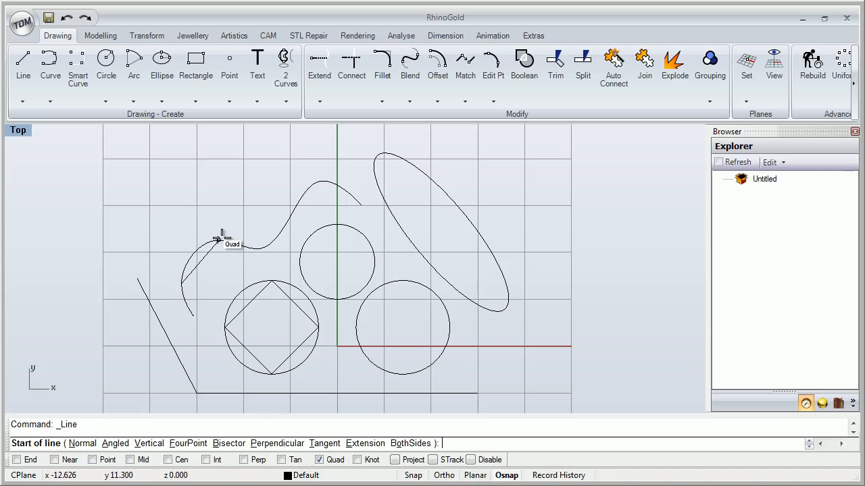
left_click(219, 240)
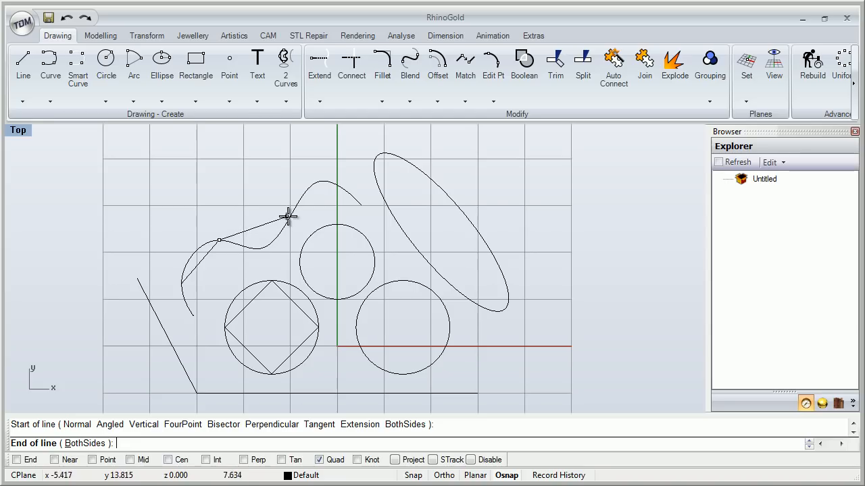
left_click(309, 189)
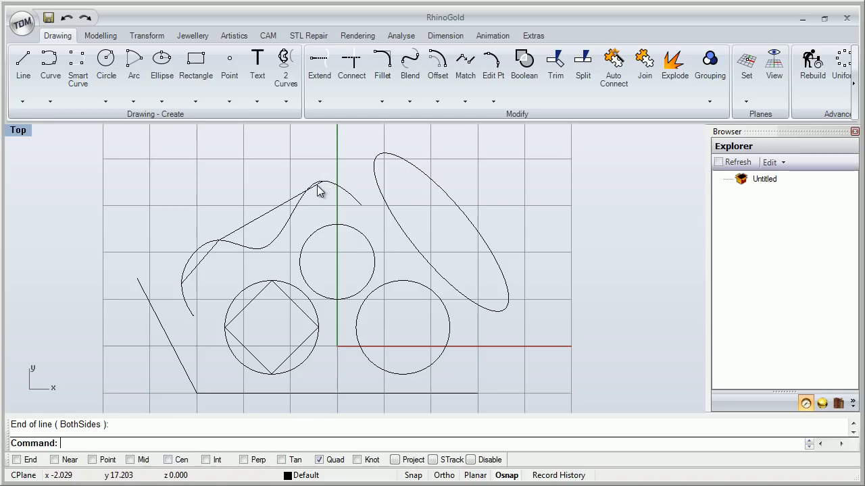
Draw four Quad-snapped lines joining the tilted ellipse's four quadrant points into a closed parallelogram
key("Return")
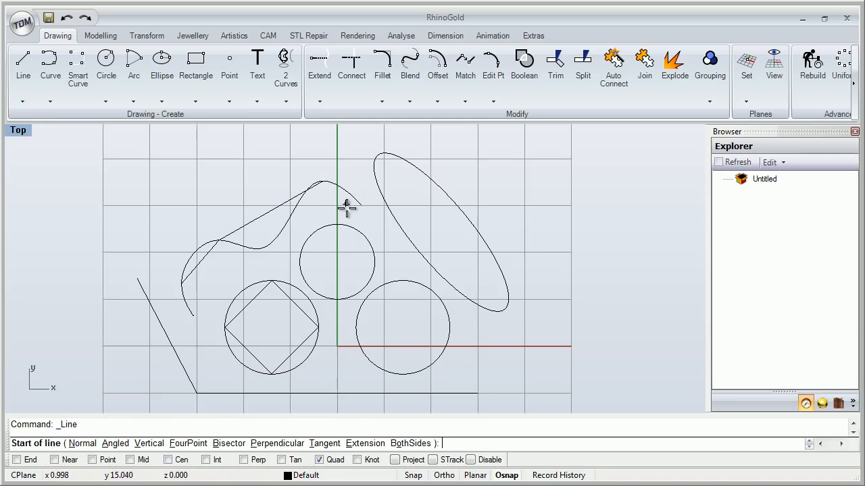
left_click(419, 252)
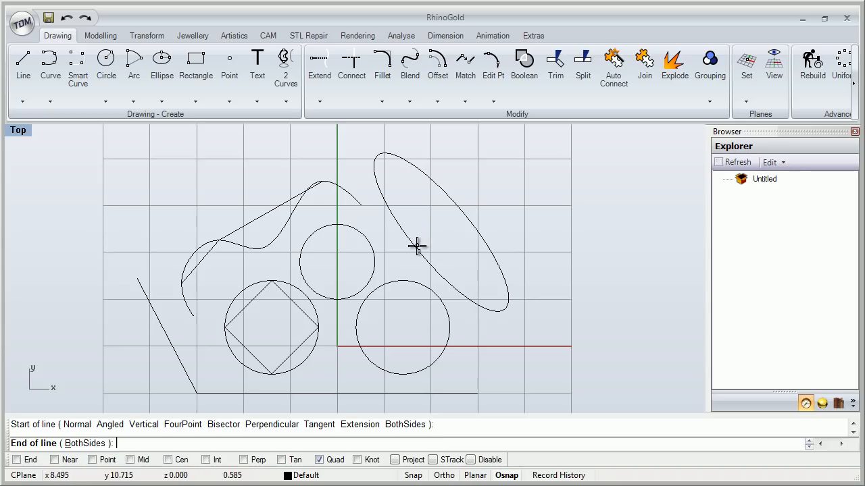
left_click(504, 308)
key("Return")
left_click(457, 212)
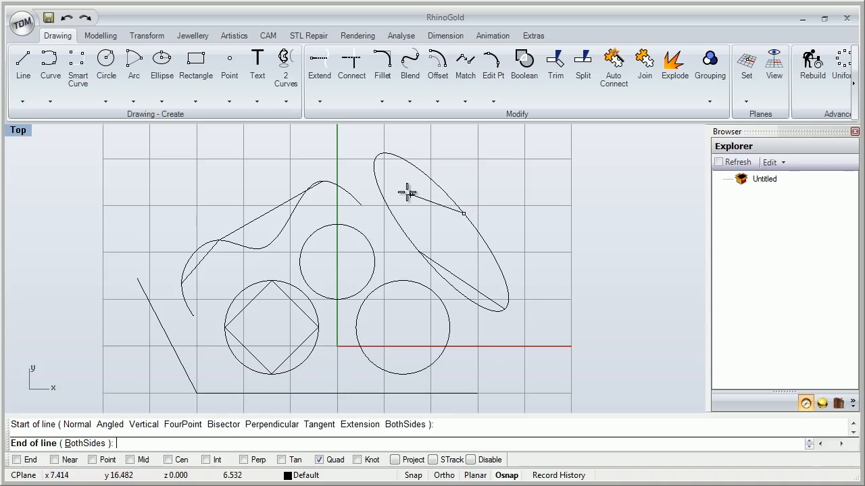
left_click(381, 158)
key("Return")
left_click(380, 158)
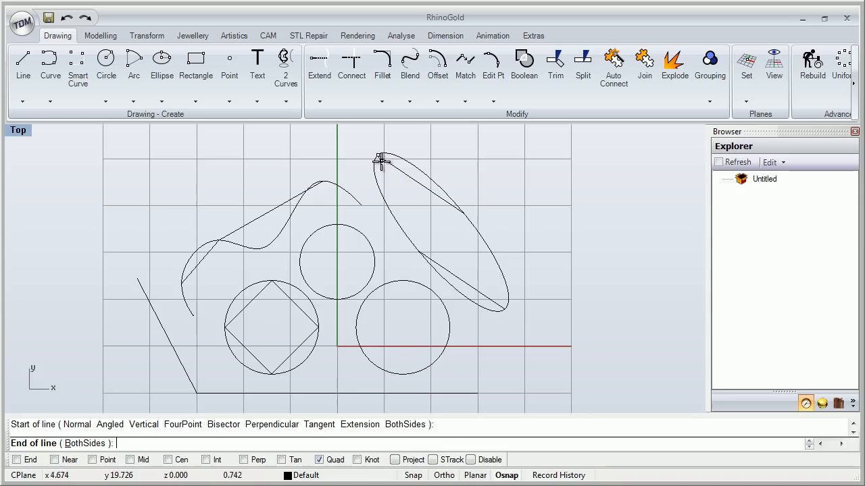
left_click(419, 255)
key("Return")
left_click(464, 213)
left_click(503, 309)
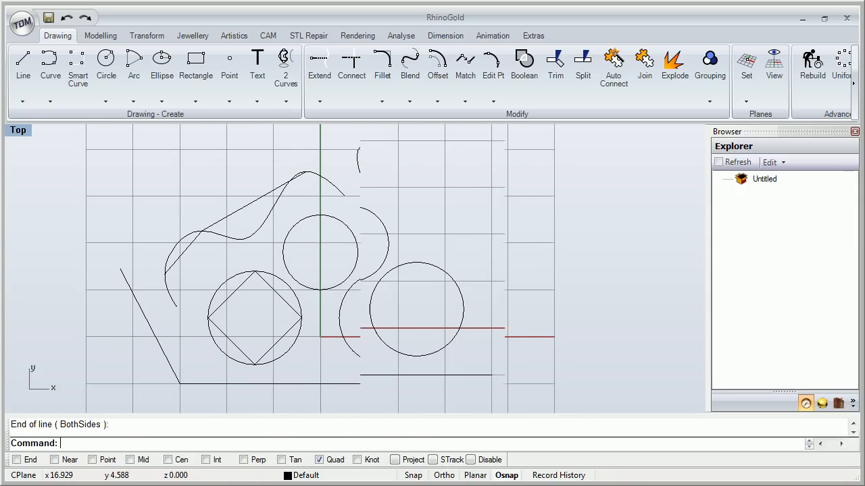